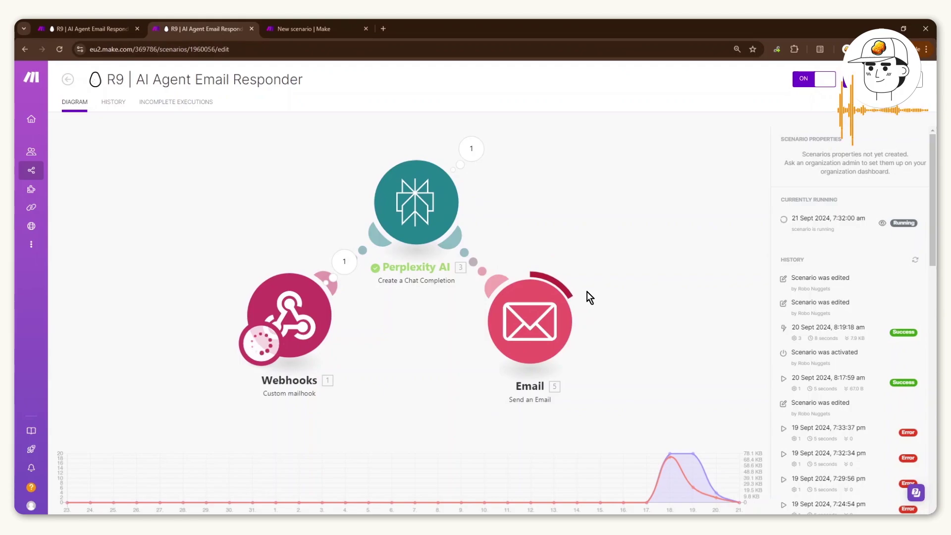
pyautogui.hotkey('alt', 'Tab')
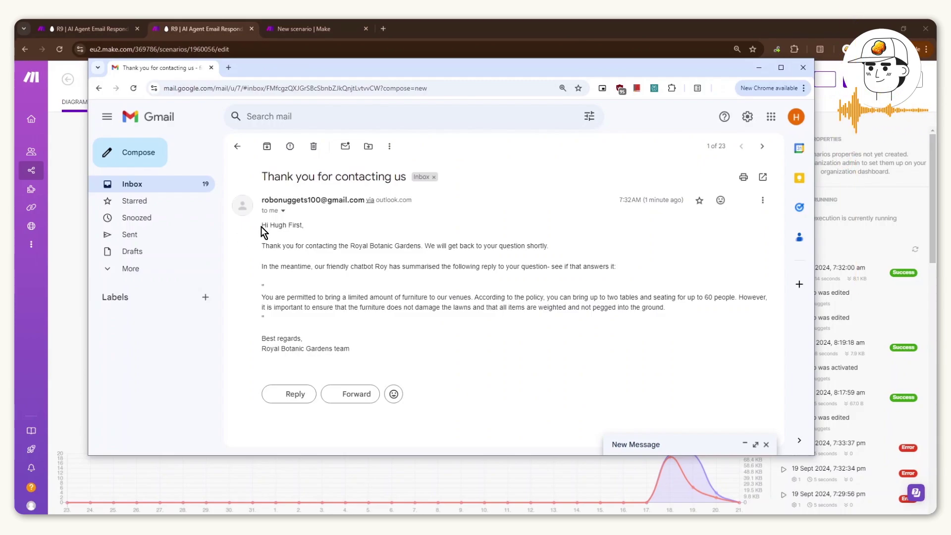
pyautogui.moveTo(270, 225); pyautogui.dragTo(303, 239)
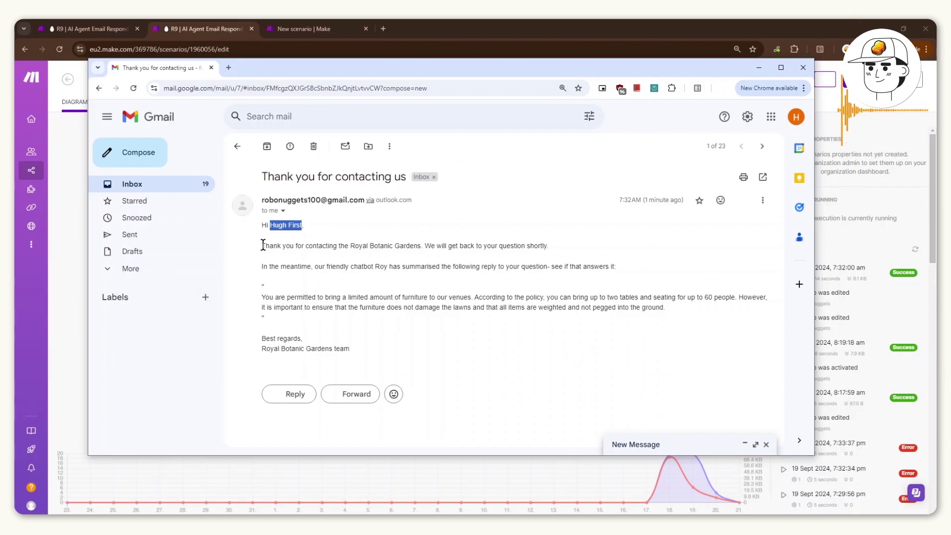
pyautogui.moveTo(263, 244); pyautogui.dragTo(613, 270)
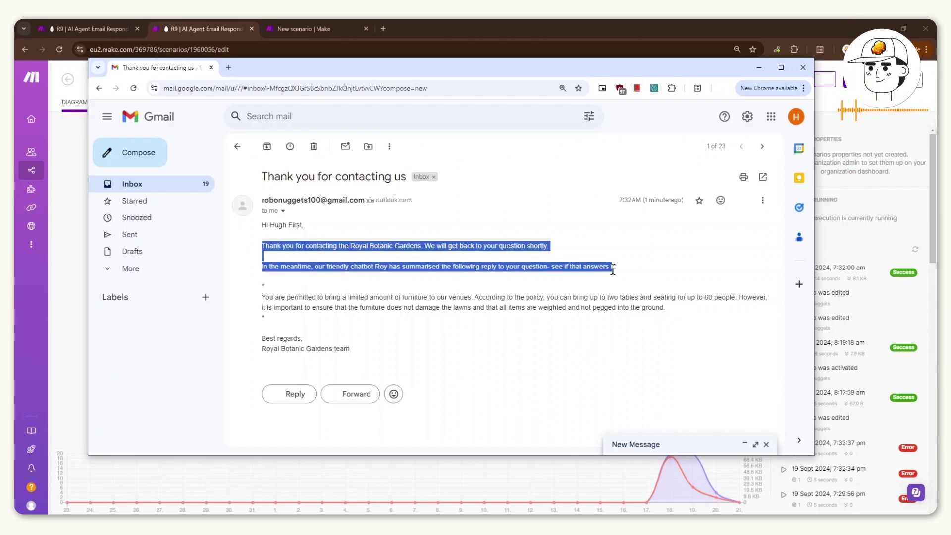
pyautogui.click(462, 270)
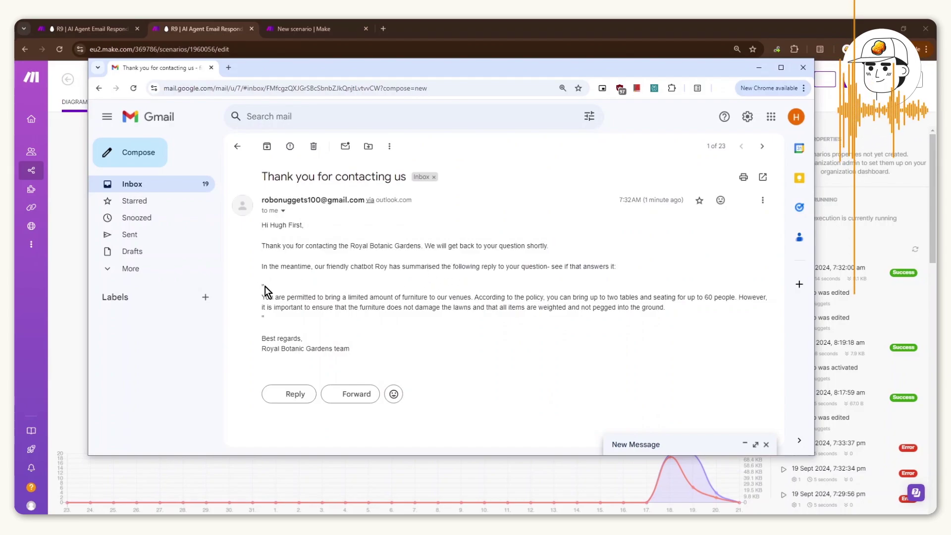
pyautogui.moveTo(263, 287); pyautogui.dragTo(411, 325)
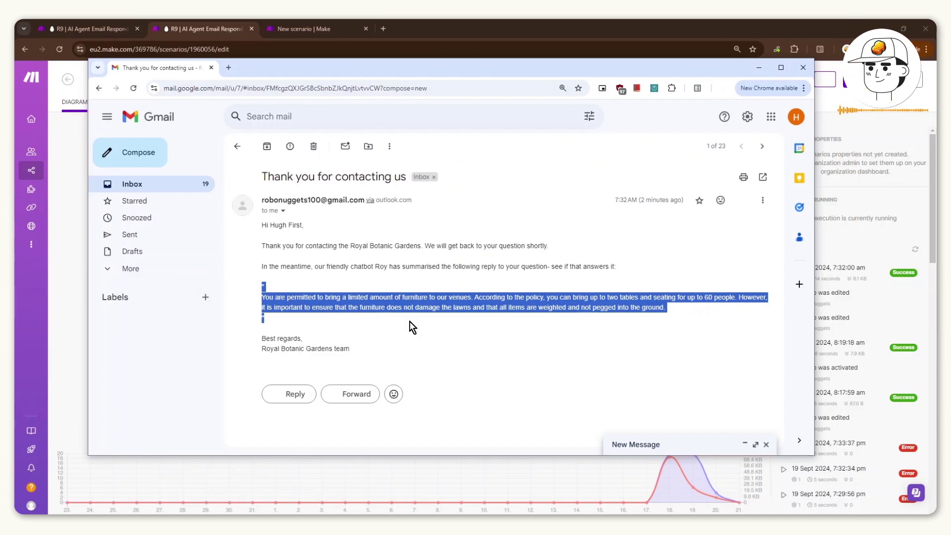
pyautogui.click(368, 322)
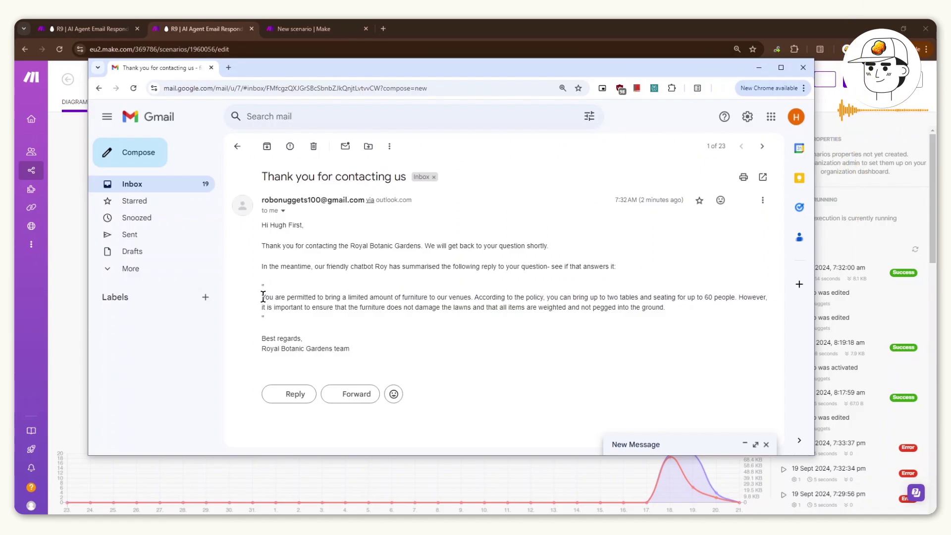
pyautogui.moveTo(263, 297); pyautogui.dragTo(718, 305)
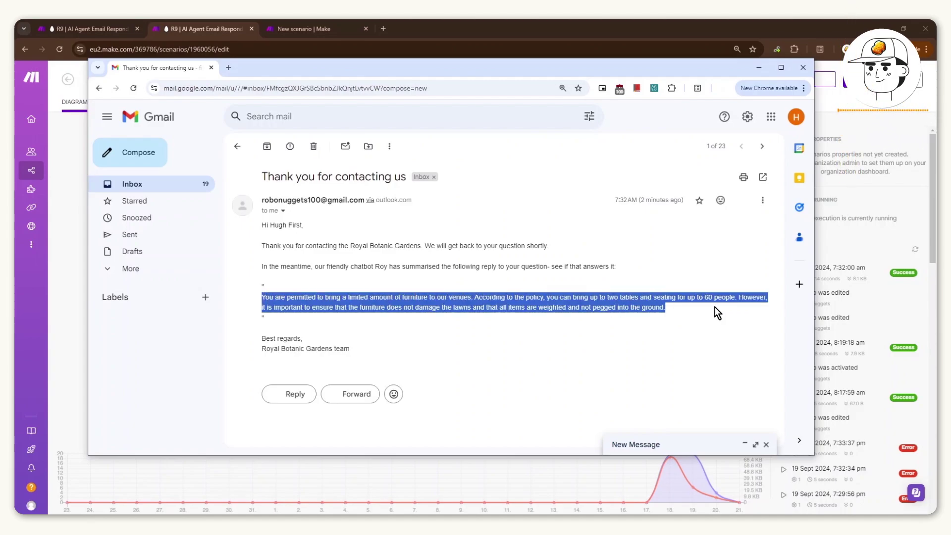
pyautogui.click(251, 291)
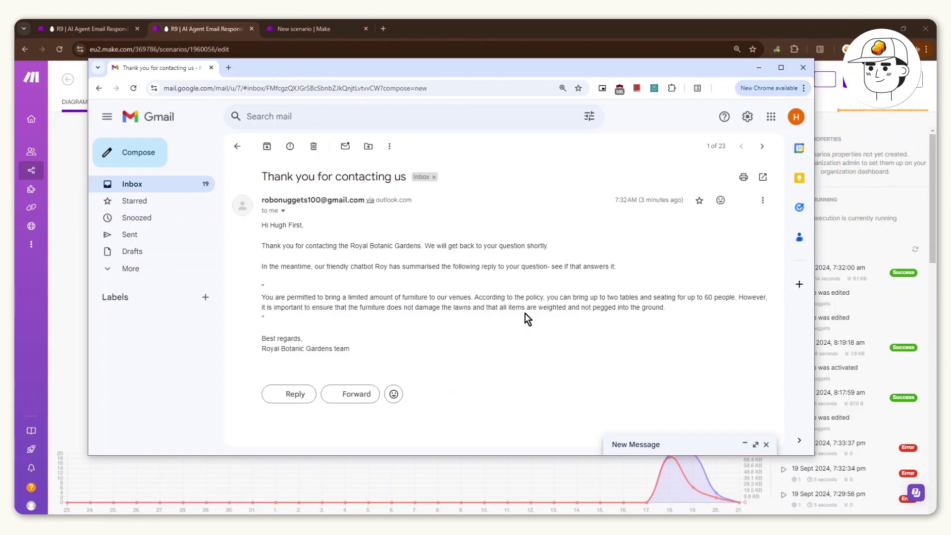
pyautogui.hotkey('alt', 'Tab')
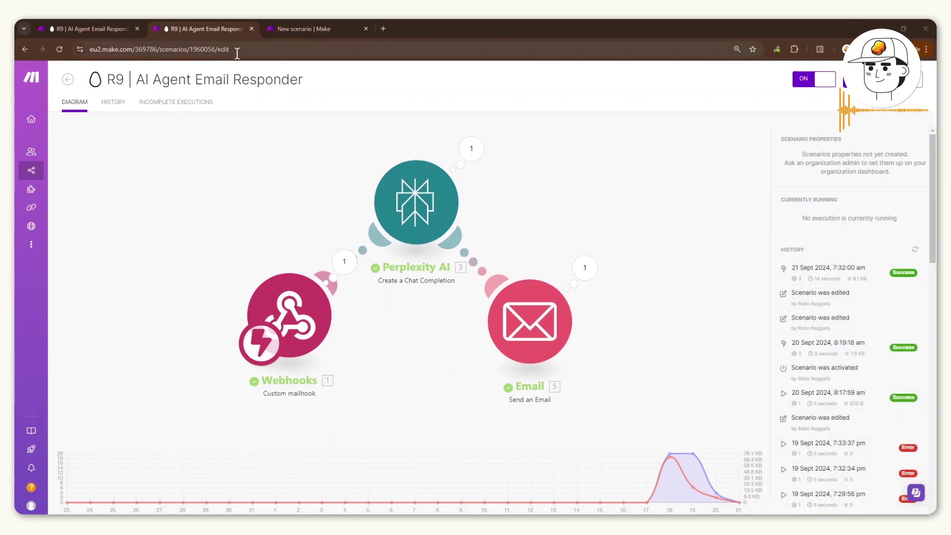
# - Load make.com in a fresh browser tab, then open an empty new scenario editor
pyautogui.click(319, 36)
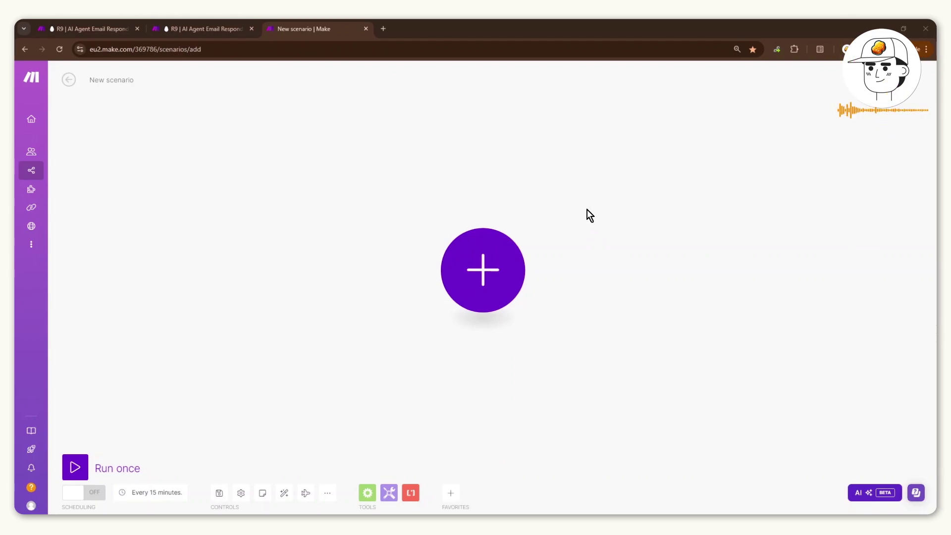
pyautogui.click(383, 29)
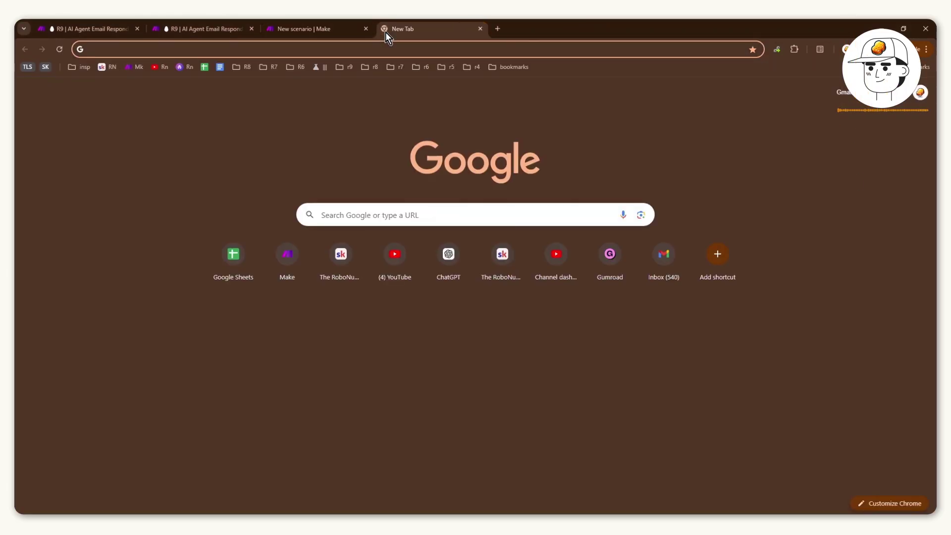
pyautogui.write('make')
pyautogui.press('Return')
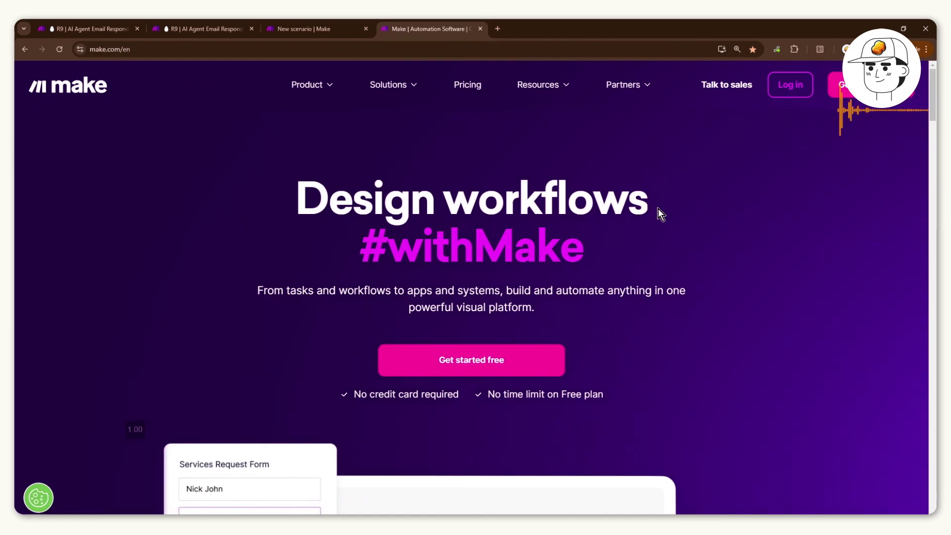
pyautogui.click(314, 28)
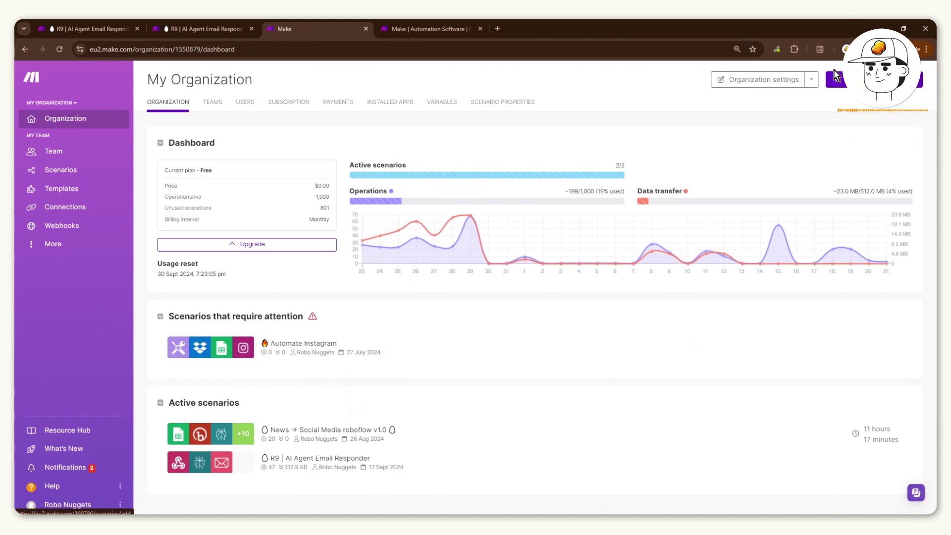
pyautogui.click(871, 79)
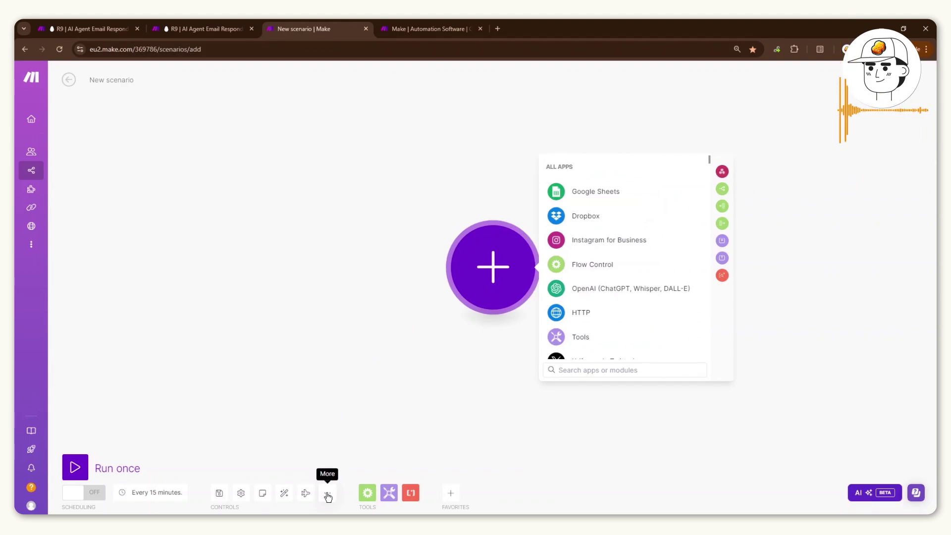
# - Import the blueprint file R9_AI Agent Email Responder.json via More > Import Blueprint
pyautogui.click(328, 495)
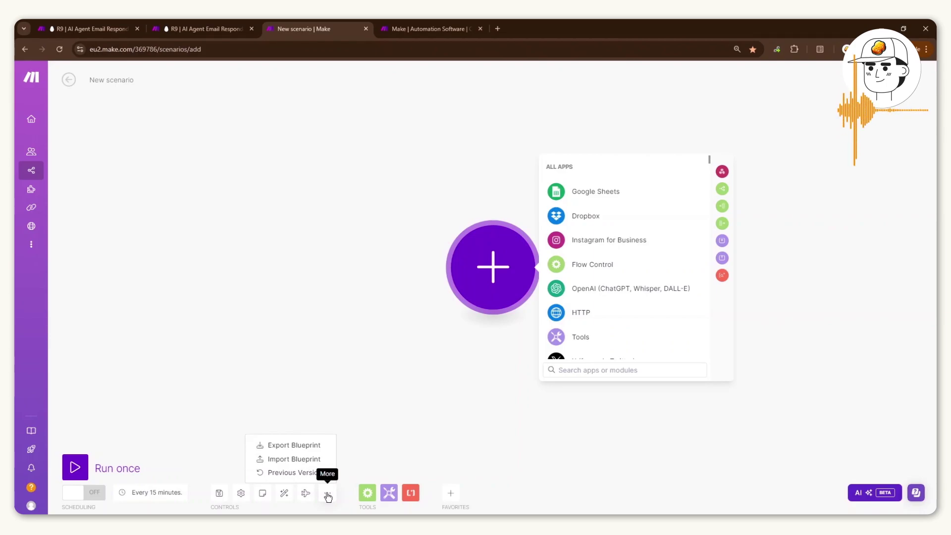
pyautogui.click(282, 459)
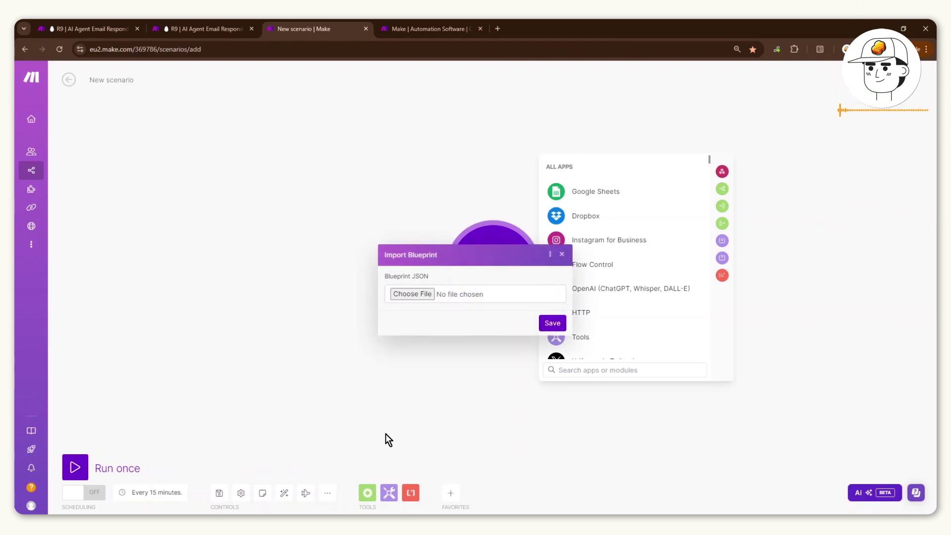
pyautogui.click(417, 296)
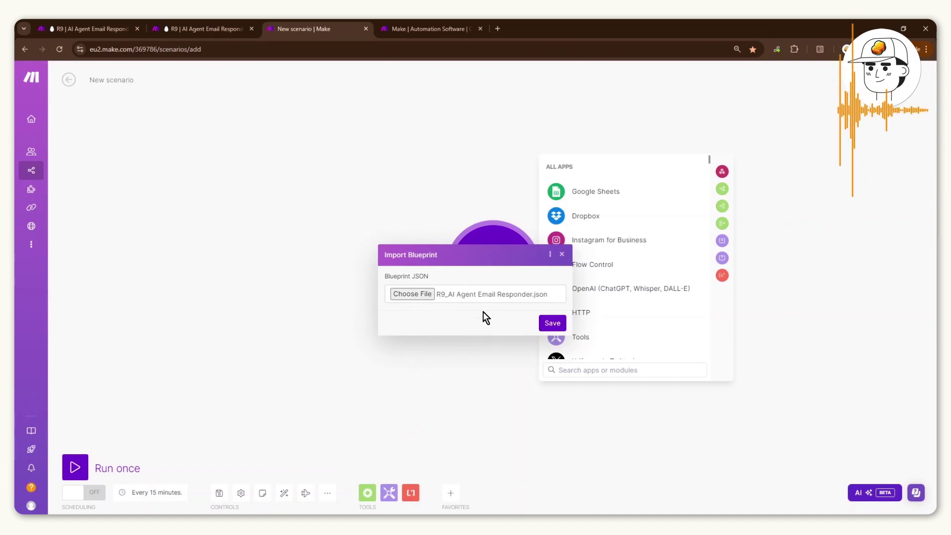
pyautogui.click(552, 323)
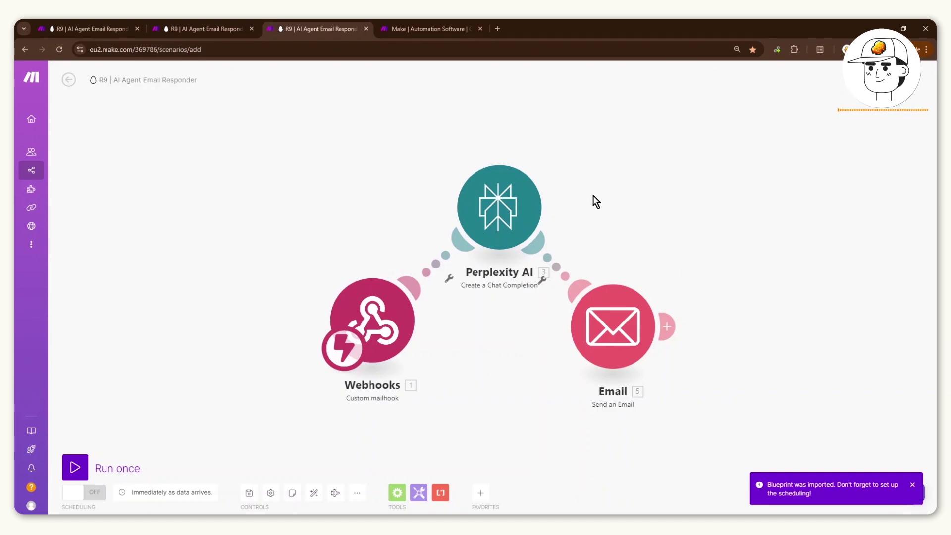
# - Nudge the Perplexity AI module left and centre the scenario on the canvas
pyautogui.moveTo(525, 230); pyautogui.dragTo(517, 230)
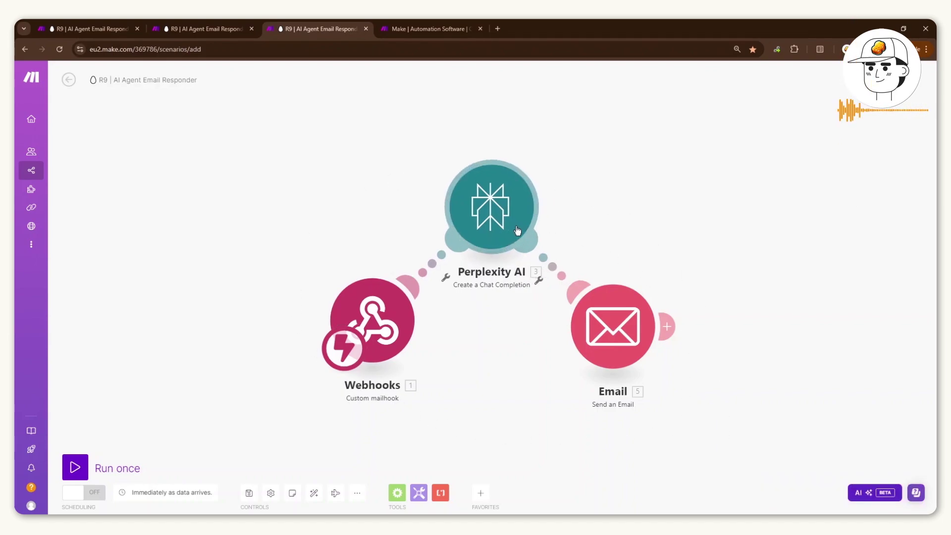
pyautogui.moveTo(622, 193); pyautogui.dragTo(590, 198)
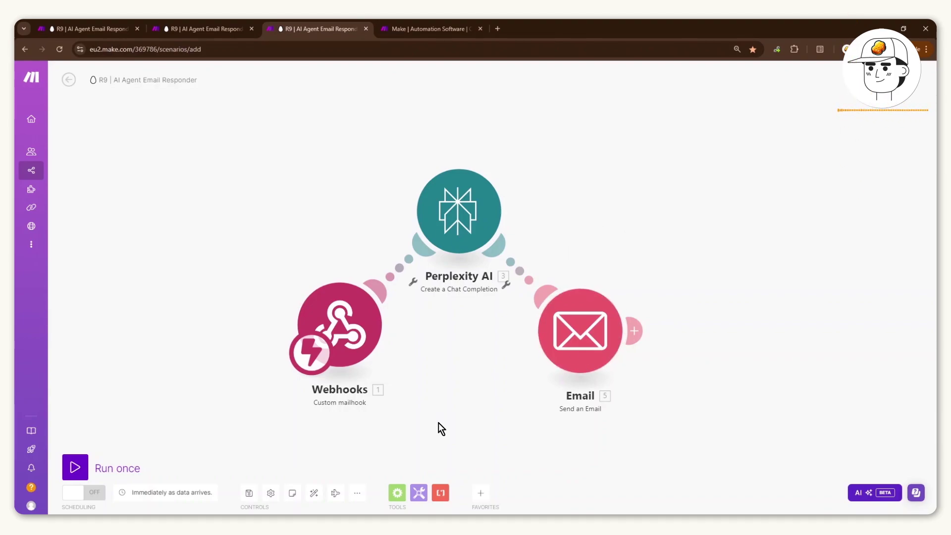
pyautogui.hscroll(1, 474, 385)
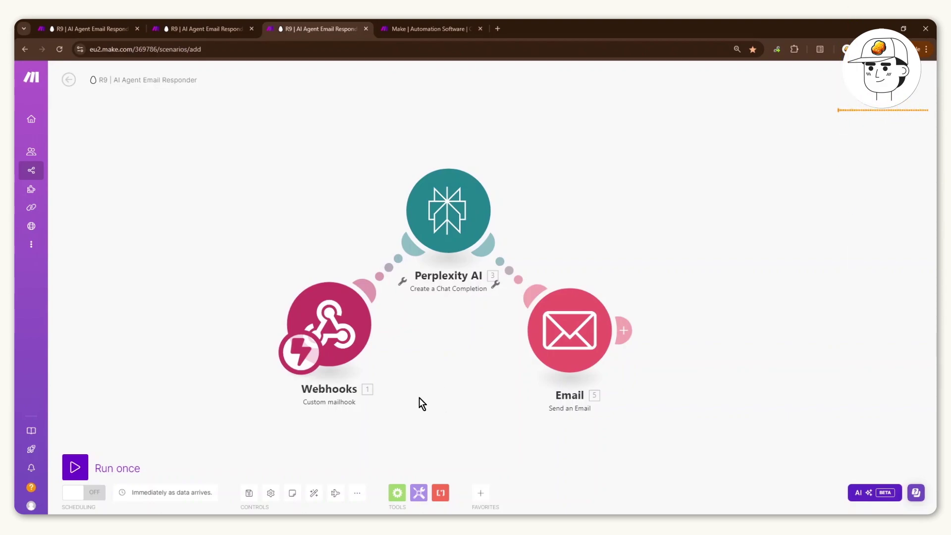
# - Create a new mailhook named 'email autoresponder' in the Webhooks module
pyautogui.click(320, 357)
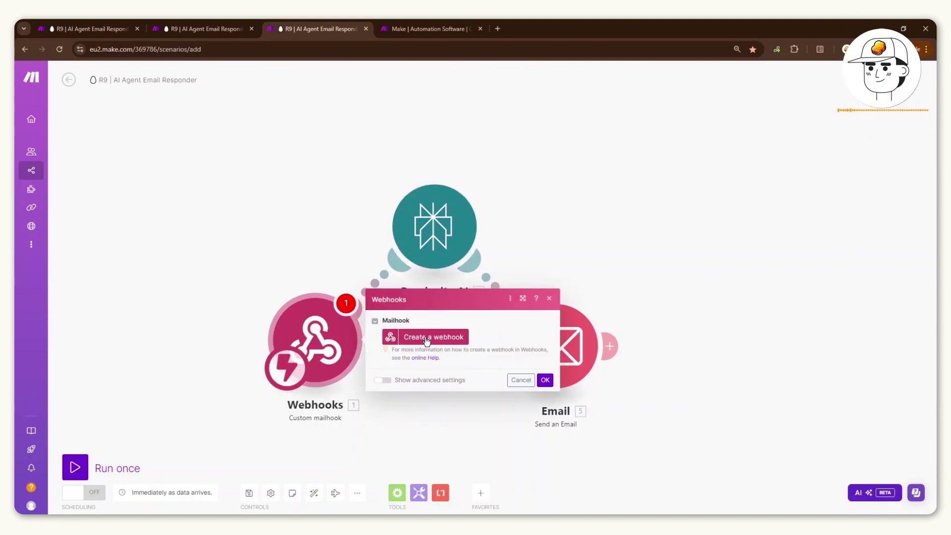
pyautogui.click(426, 338)
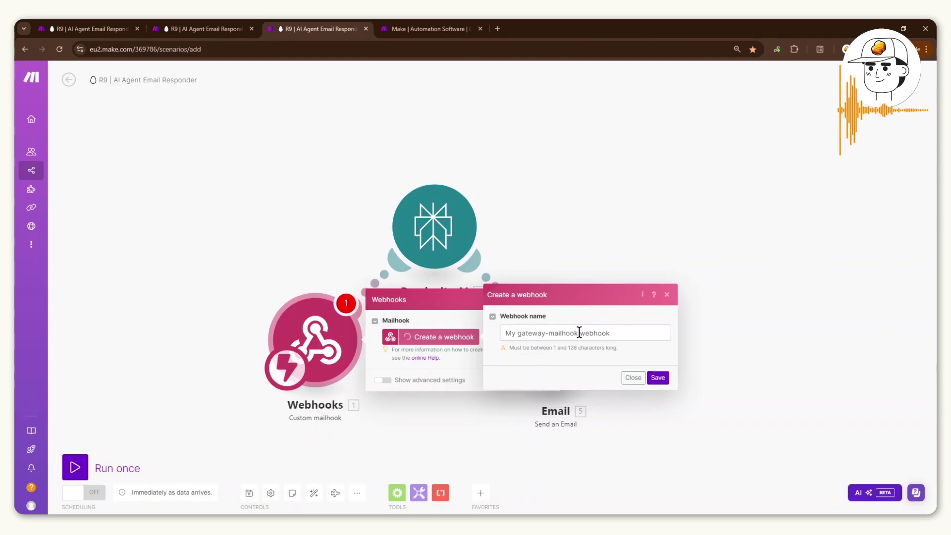
pyautogui.moveTo(578, 332); pyautogui.dragTo(427, 327)
pyautogui.write('email autoresponde')
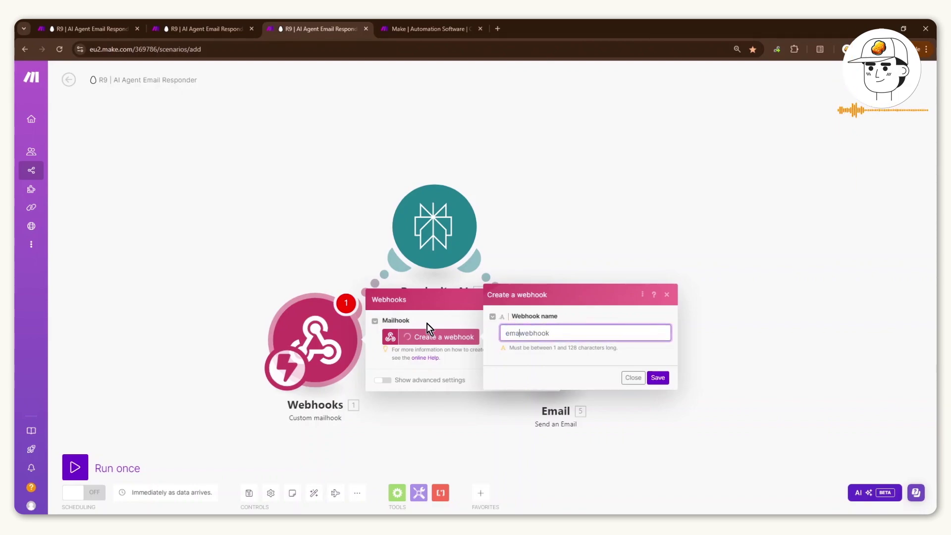
pyautogui.write('r')
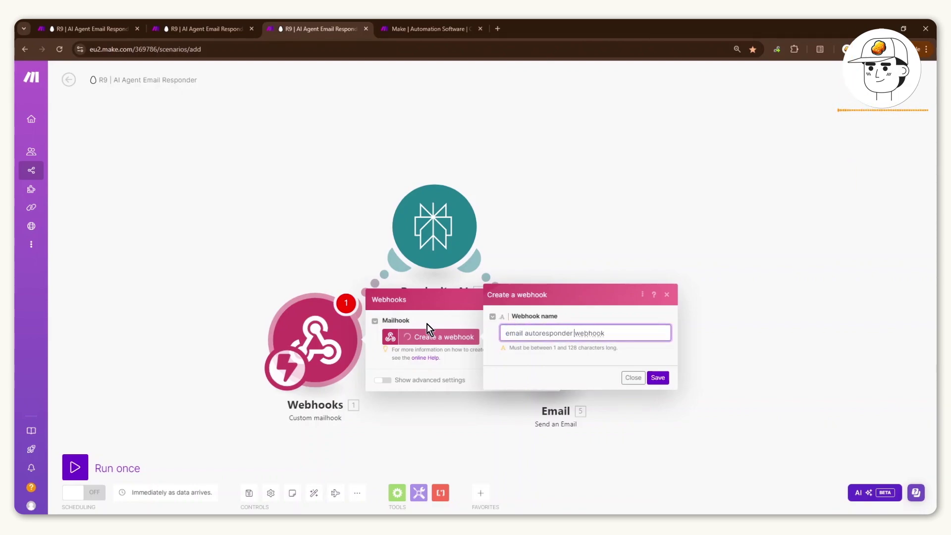
pyautogui.press('Return')
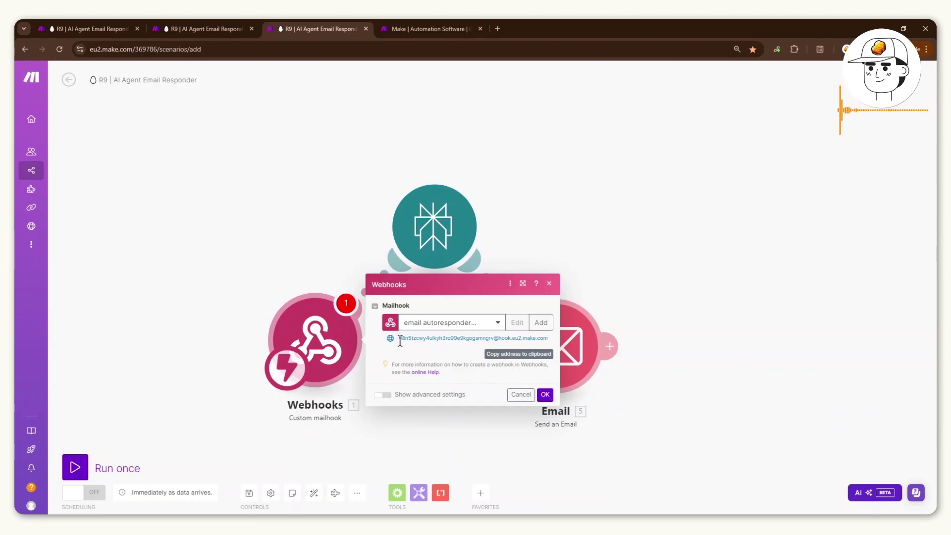
# - Copy the new mailhook's email address and close the Webhooks settings
pyautogui.moveTo(400, 339); pyautogui.dragTo(545, 339)
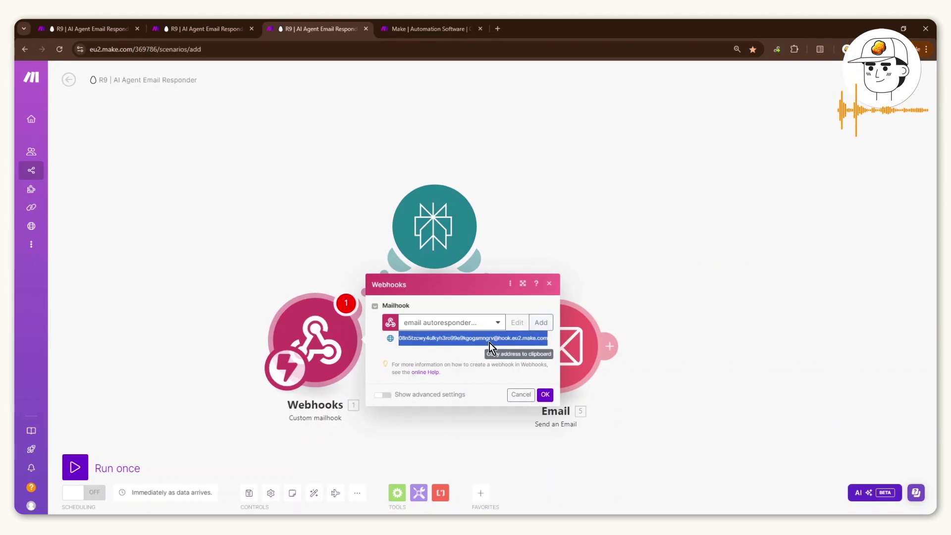
pyautogui.click(531, 356)
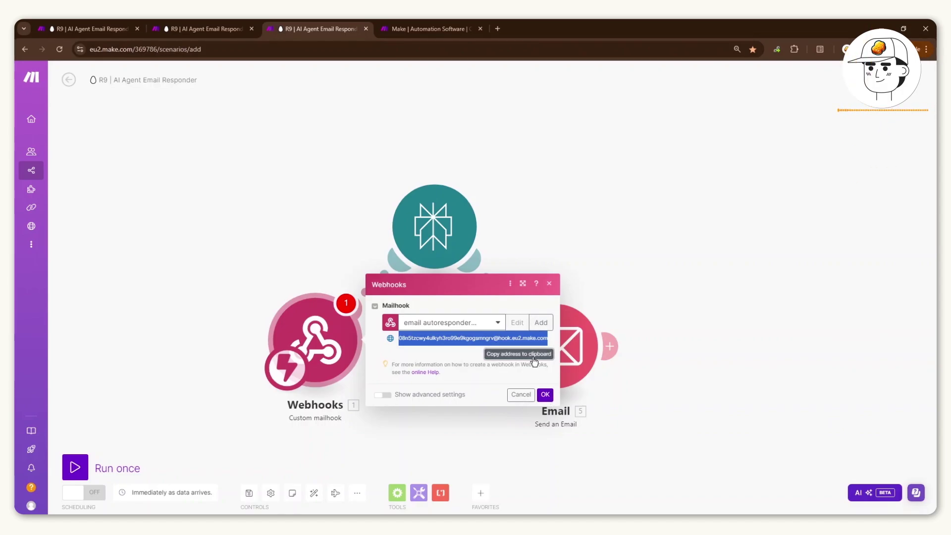
pyautogui.click(548, 396)
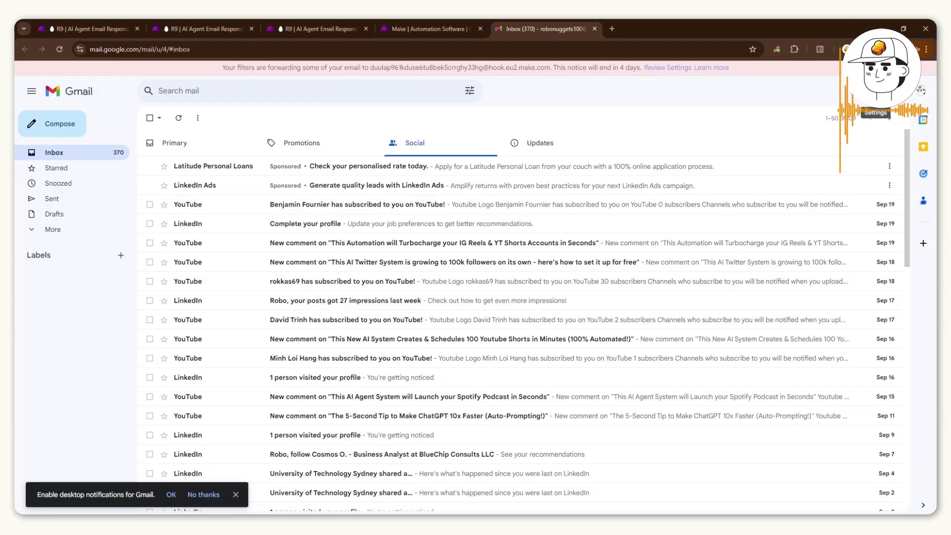
# - Bring up Gmail's full settings on the Forwarding and POP/IMAP tab
pyautogui.click(877, 91)
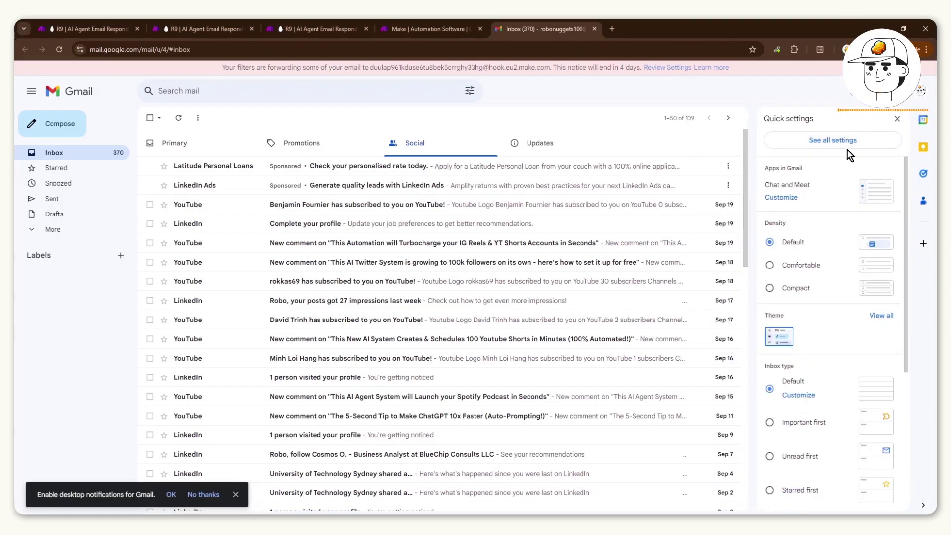
pyautogui.click(836, 140)
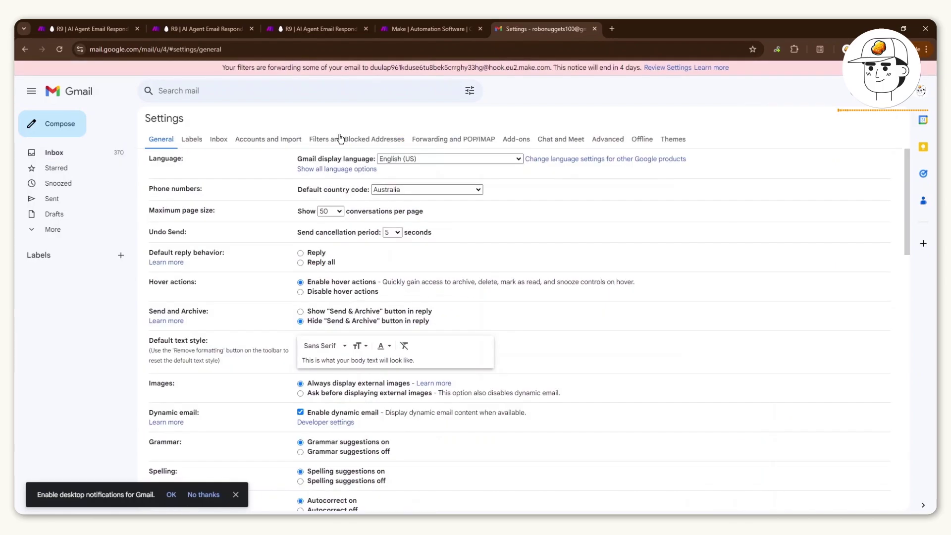
pyautogui.click(434, 140)
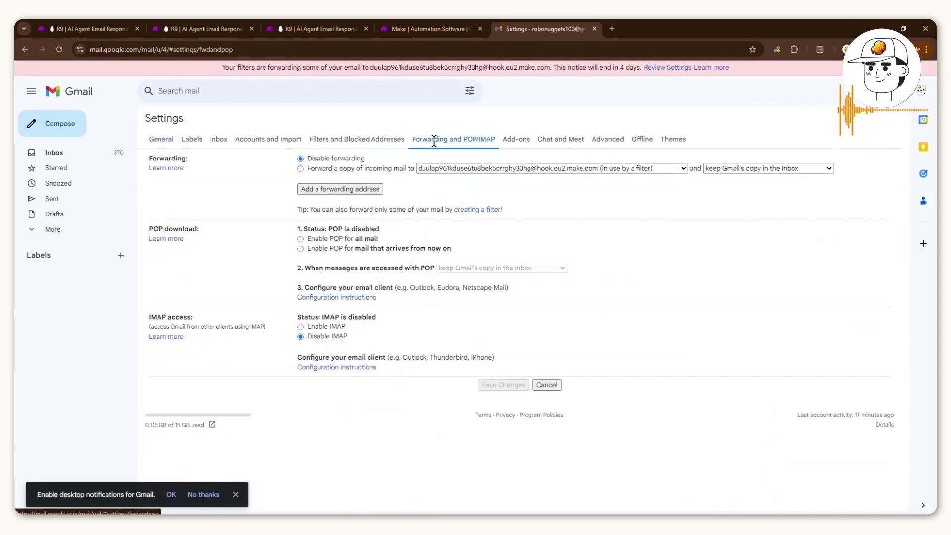
# - Paste the copied Make mailhook address into a new forwarding address dialog
pyautogui.click(314, 189)
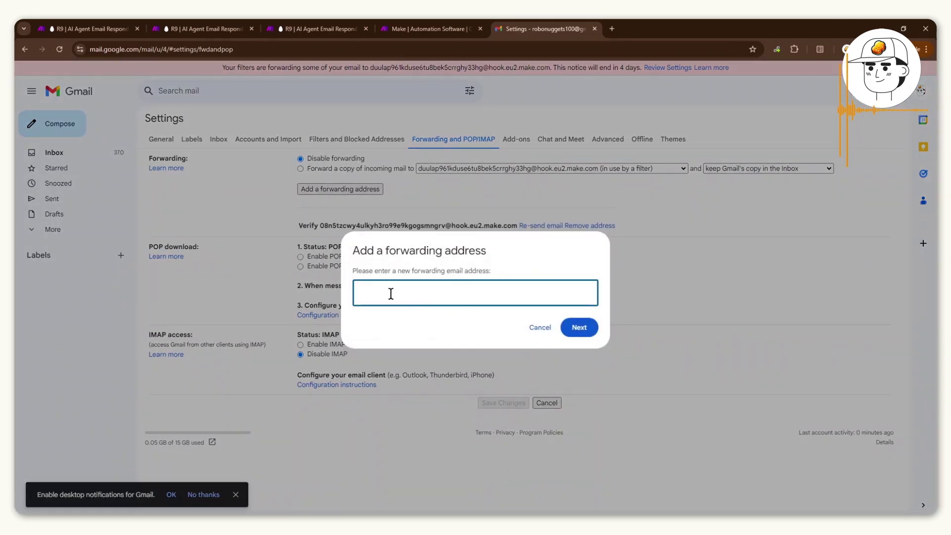
pyautogui.hotkey('ctrl', 'v')
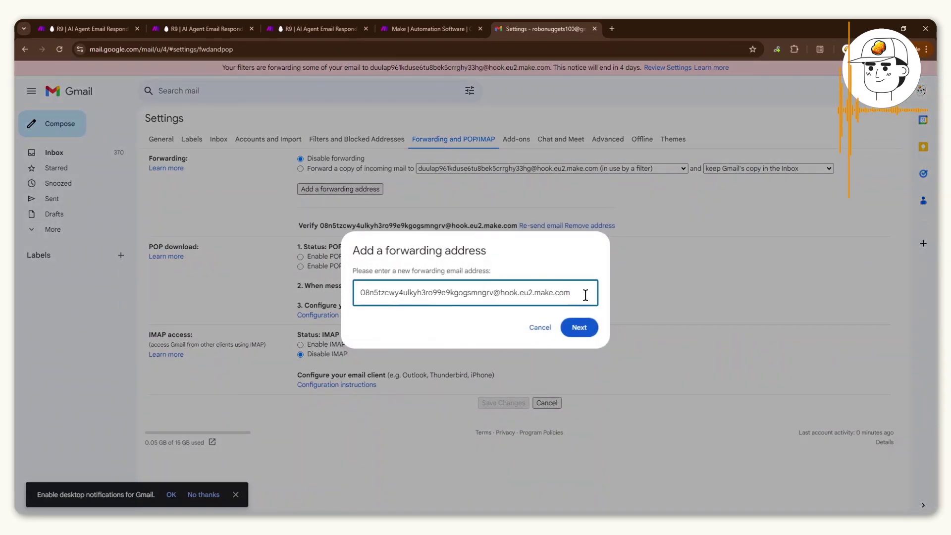
pyautogui.moveTo(585, 295); pyautogui.dragTo(346, 292)
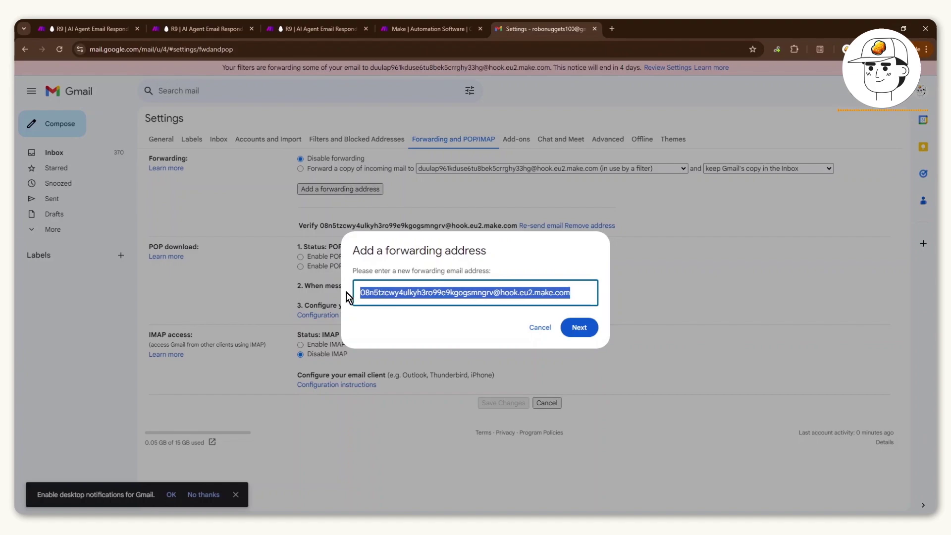
pyautogui.click(366, 292)
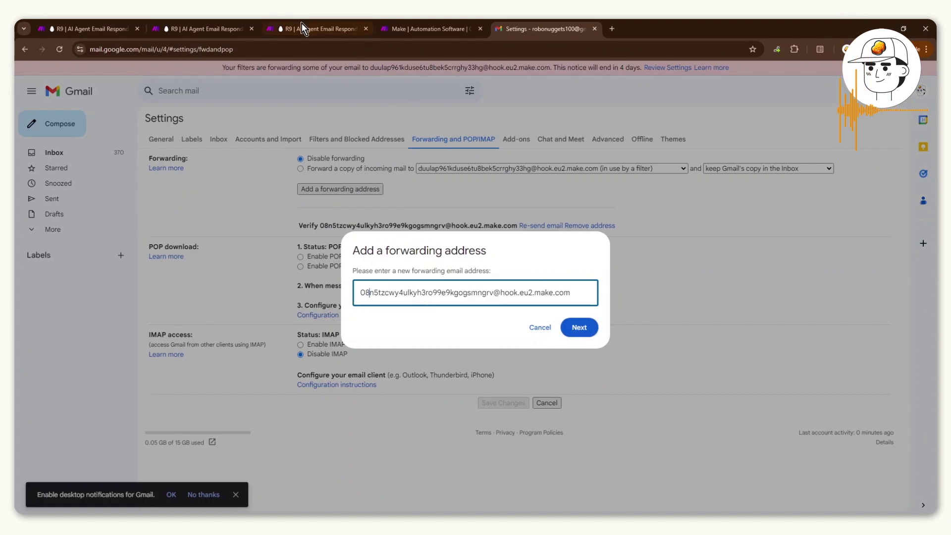
# - Back in Make, run only the Webhooks module so it waits for incoming email
pyautogui.moveTo(319, 28); pyautogui.dragTo(429, 31)
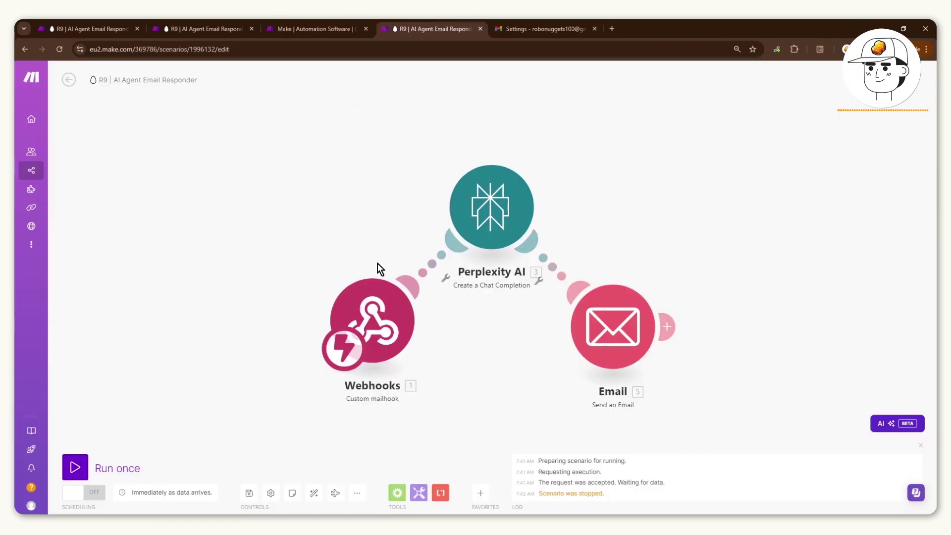
pyautogui.rightClick(381, 310)
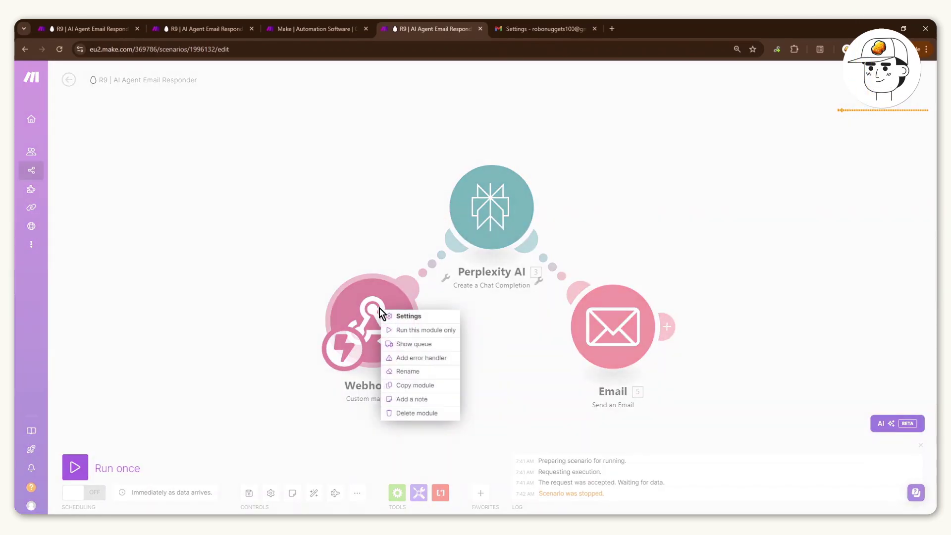
pyautogui.click(399, 330)
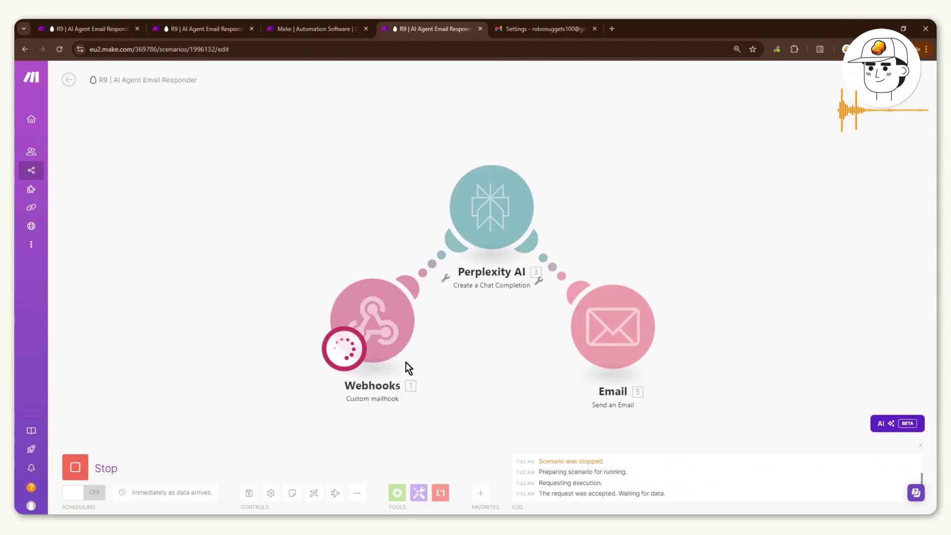
# - Submit the mailhook forwarding address in Gmail with Next and Proceed, then return to Make
pyautogui.click(545, 19)
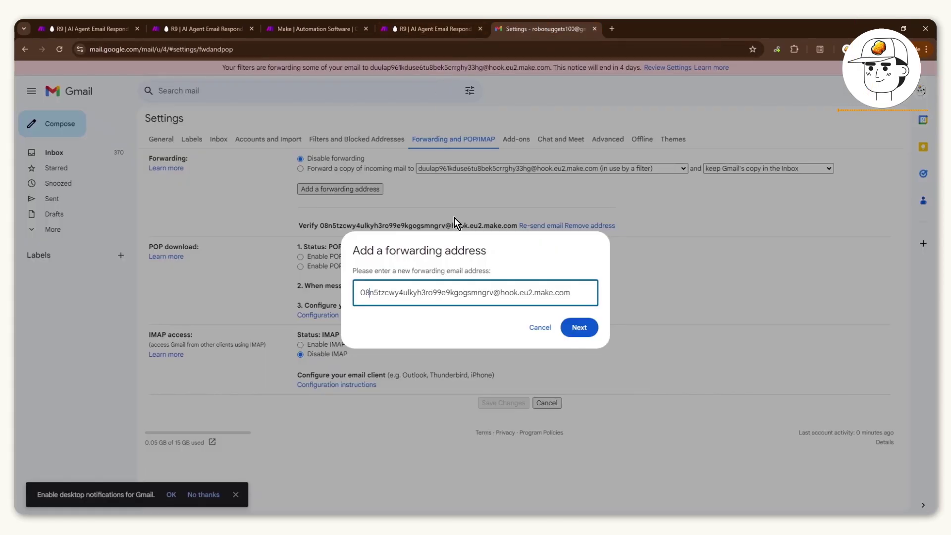
pyautogui.click(575, 329)
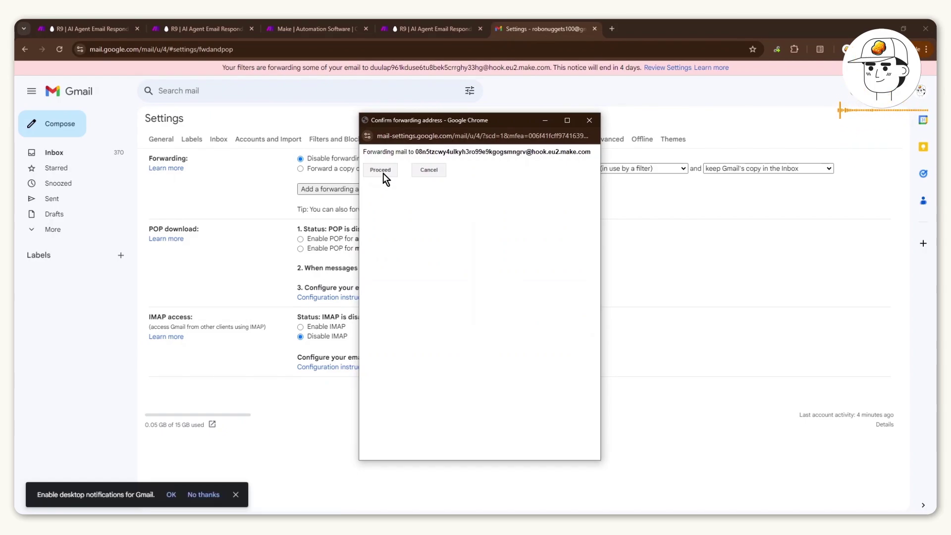
pyautogui.click(381, 170)
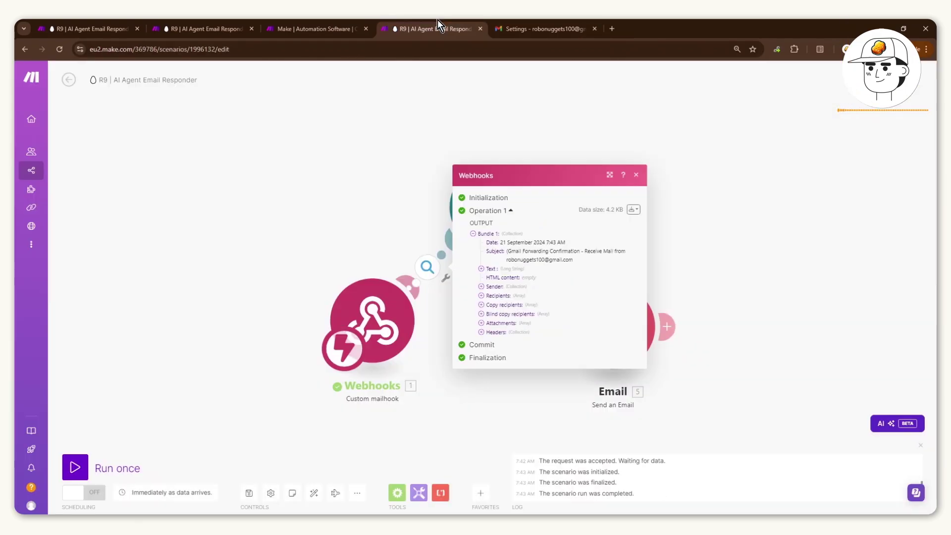
pyautogui.click(438, 21)
# - Expand the Webhooks output text and select the whole Gmail forwarding-confirmation link
pyautogui.click(481, 268)
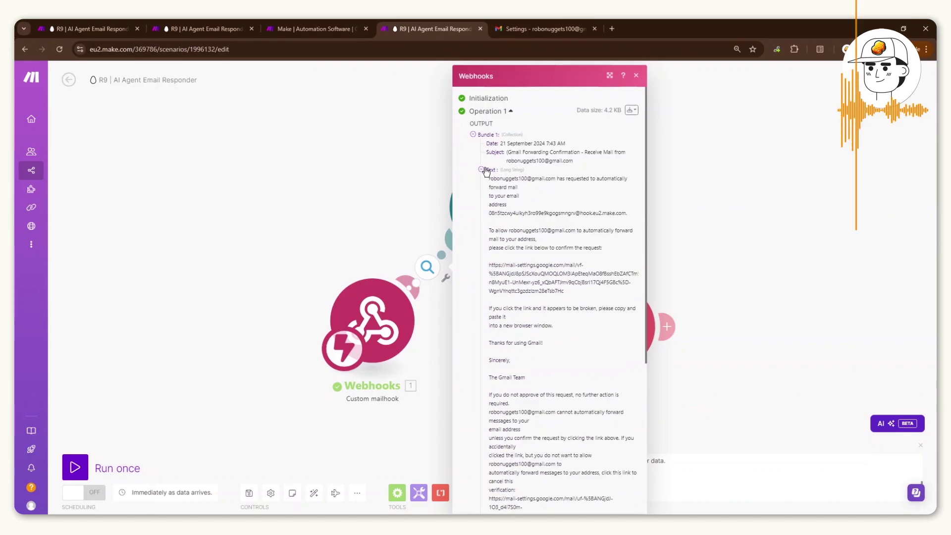
pyautogui.moveTo(490, 179); pyautogui.dragTo(534, 337)
pyautogui.click(531, 281)
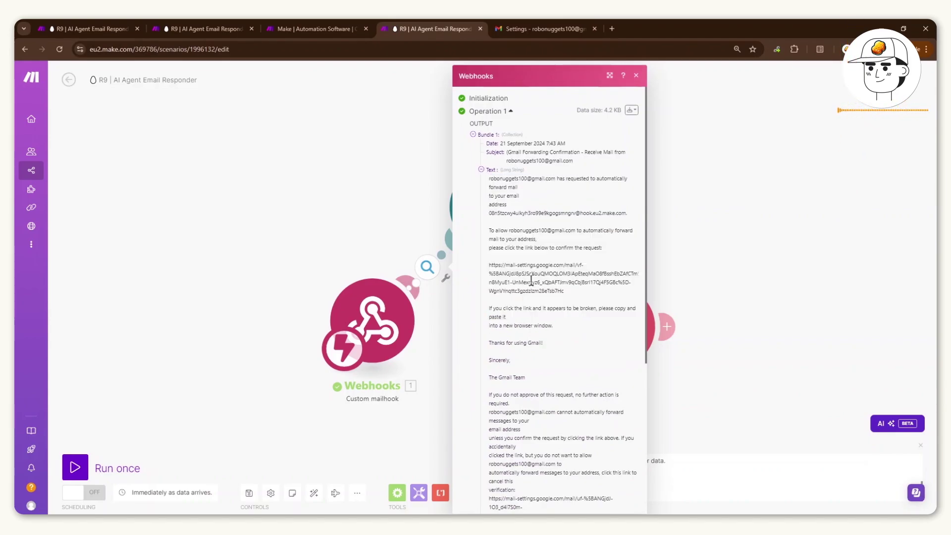
pyautogui.moveTo(567, 292); pyautogui.dragTo(491, 265)
pyautogui.hotkey('ctrl', '+')
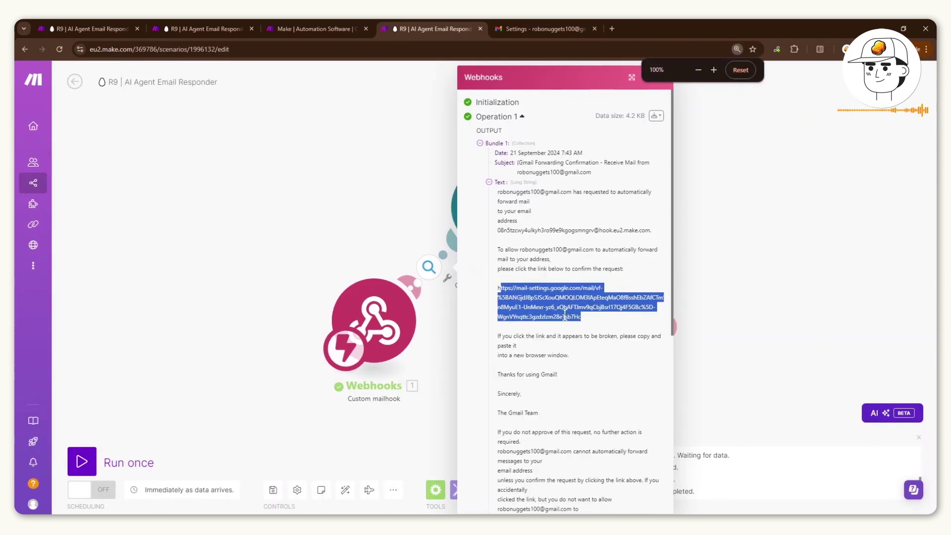
pyautogui.click(499, 296)
pyautogui.tripleClick(499, 296)
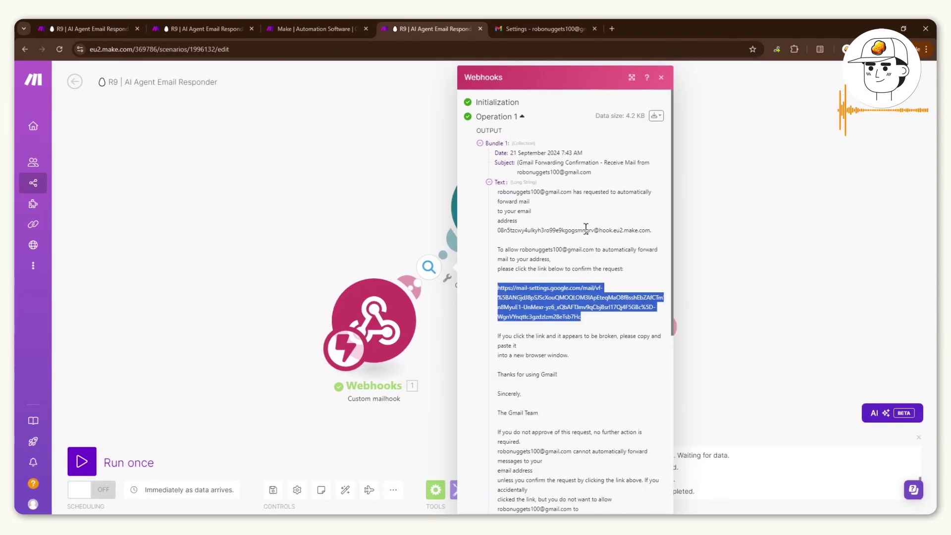
pyautogui.click(612, 29)
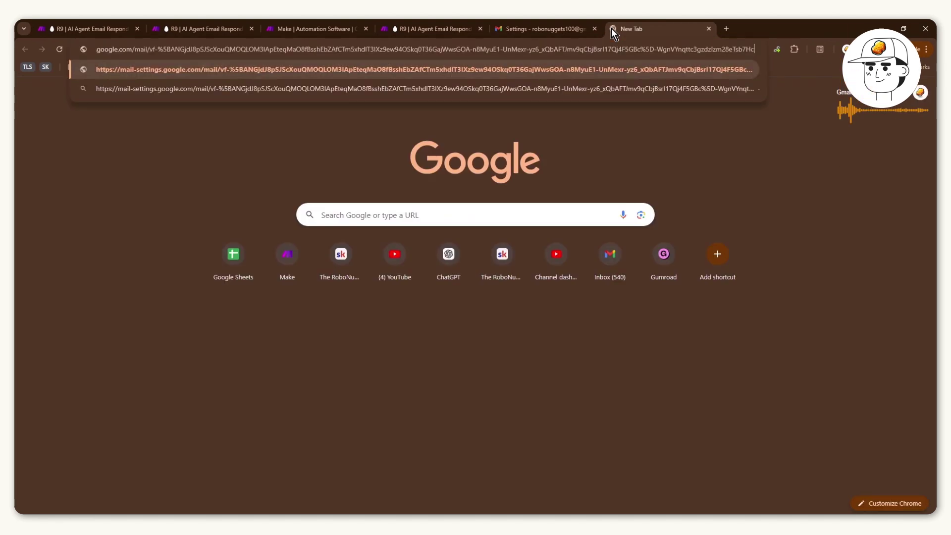
# - Paste and load the confirmation link, then confirm forwarding to the Make mailhook address
pyautogui.press('Return')
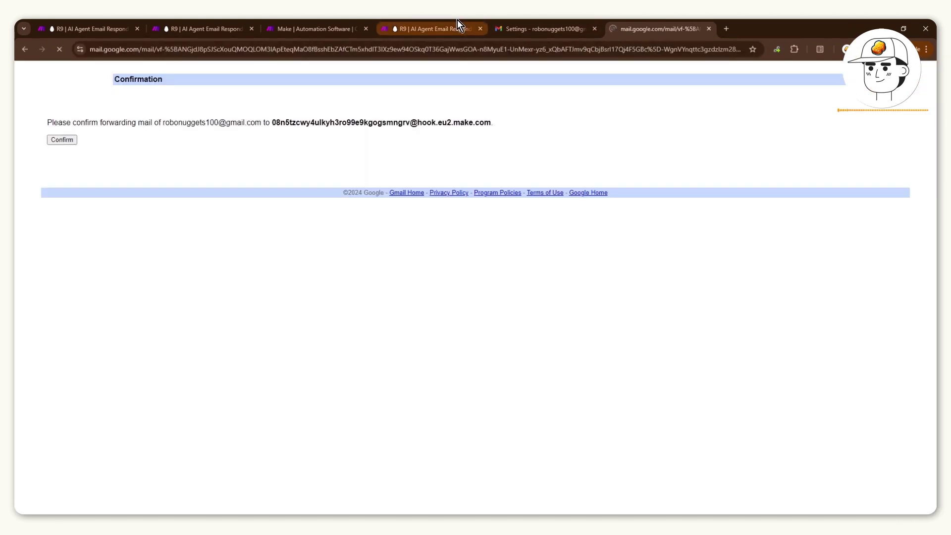
pyautogui.click(63, 140)
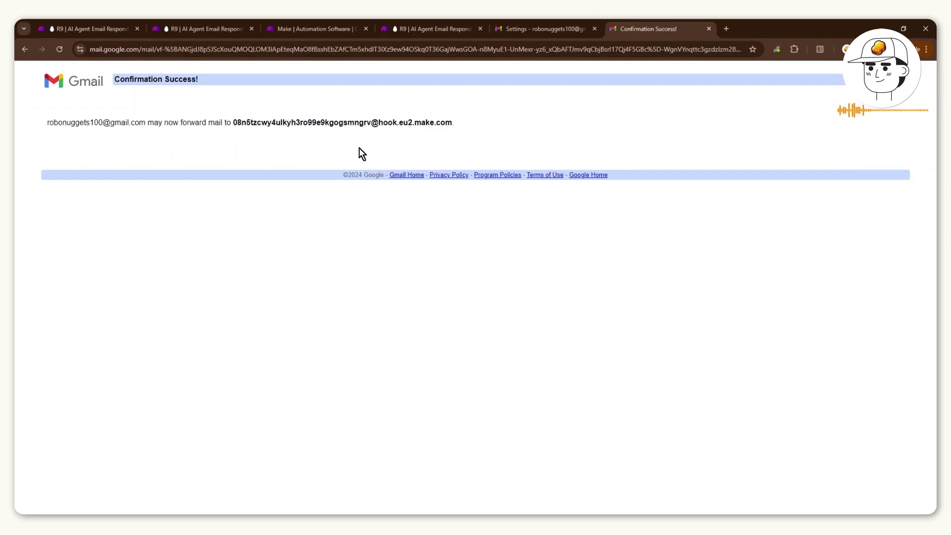
pyautogui.click(531, 19)
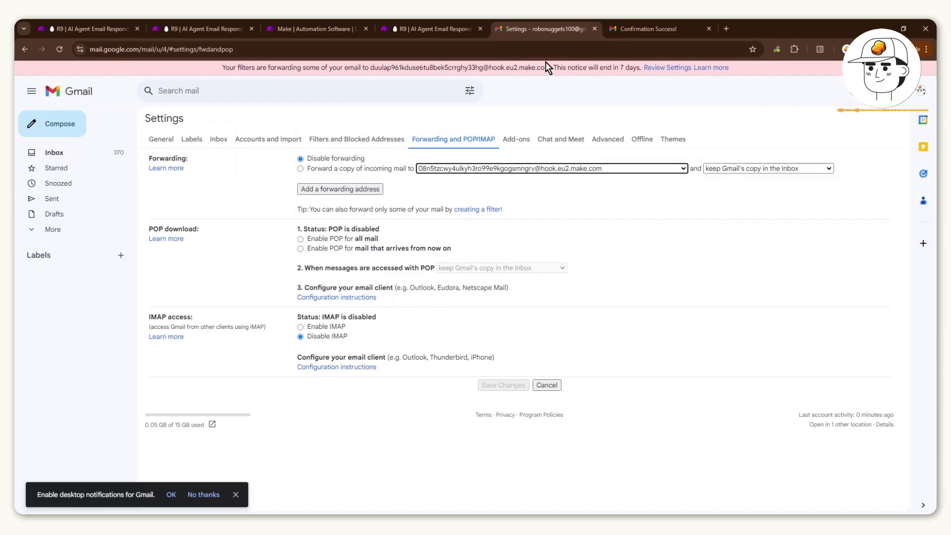
# - Reload Gmail's forwarding settings and check the mailhook address among the forwarding choices
pyautogui.click(59, 49)
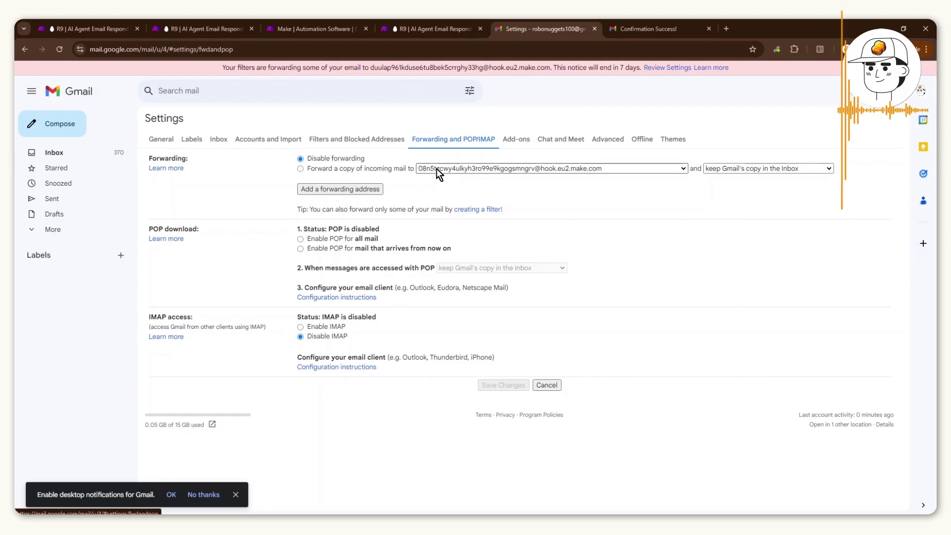
pyautogui.click(450, 170)
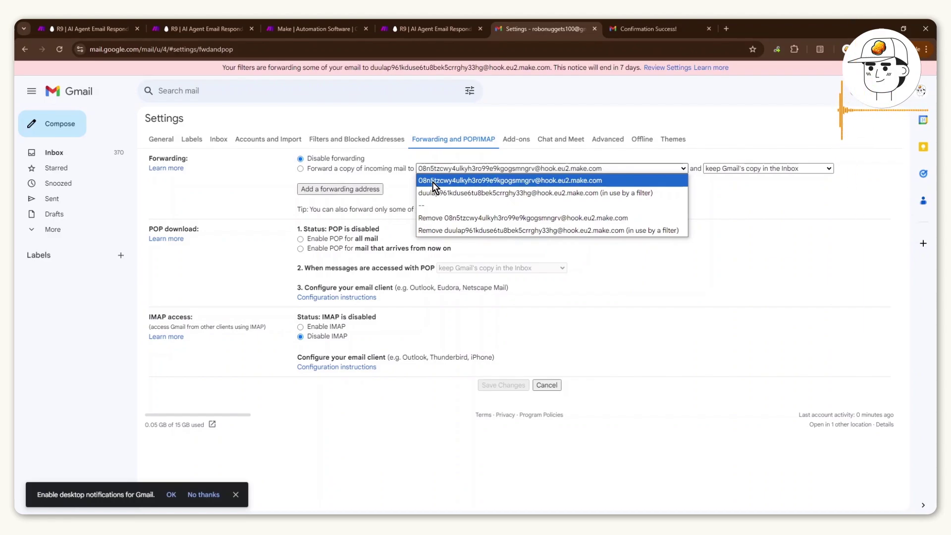
pyautogui.click(510, 173)
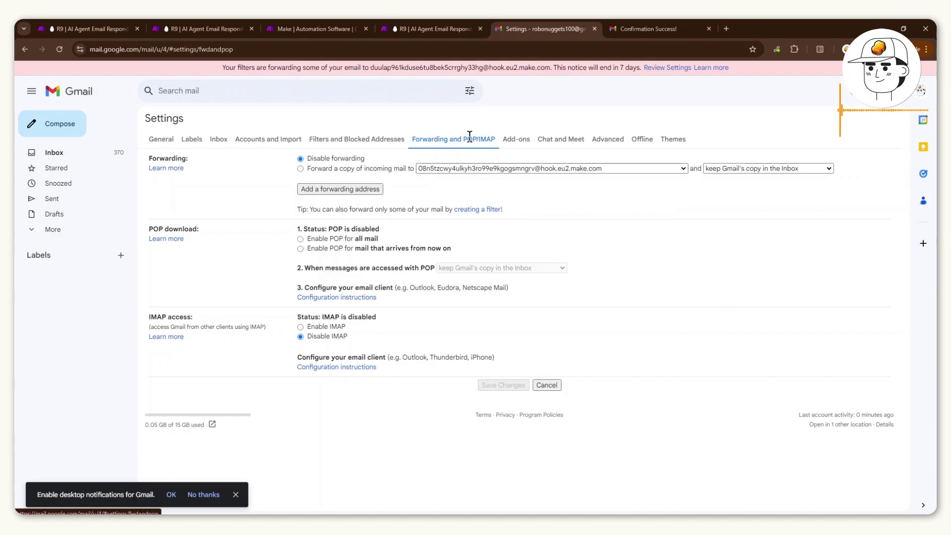
# - Create a new Gmail filter with subject 'New inquiry*' and continue to its actions
pyautogui.click(379, 144)
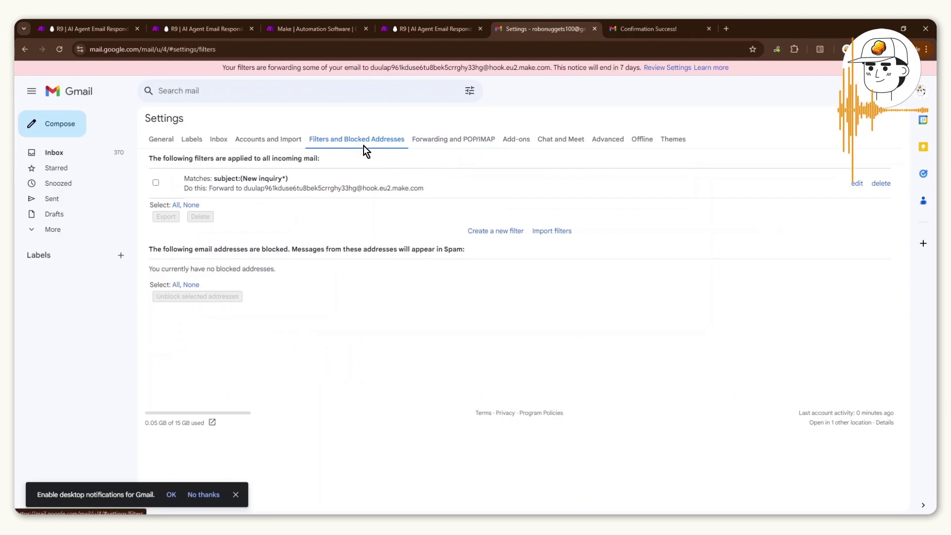
pyautogui.click(493, 233)
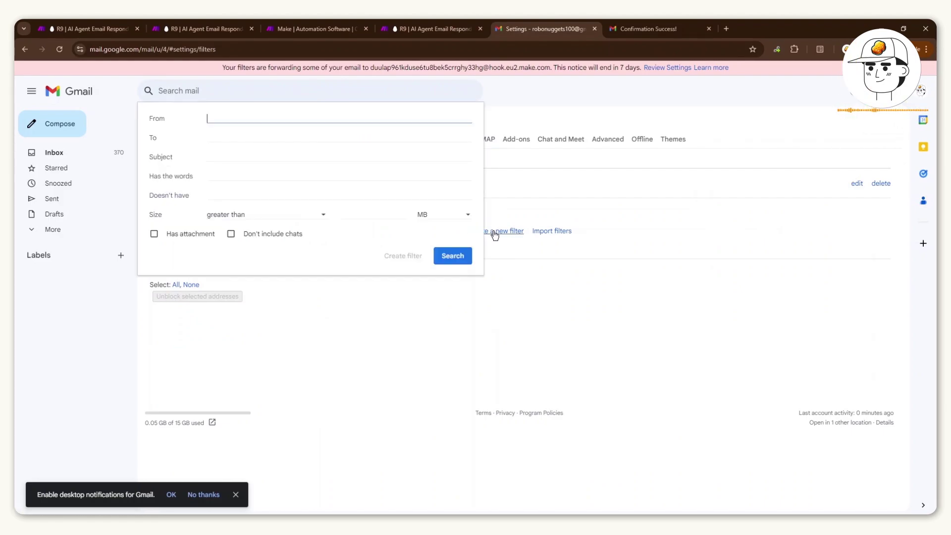
pyautogui.click(229, 157)
pyautogui.write('New ')
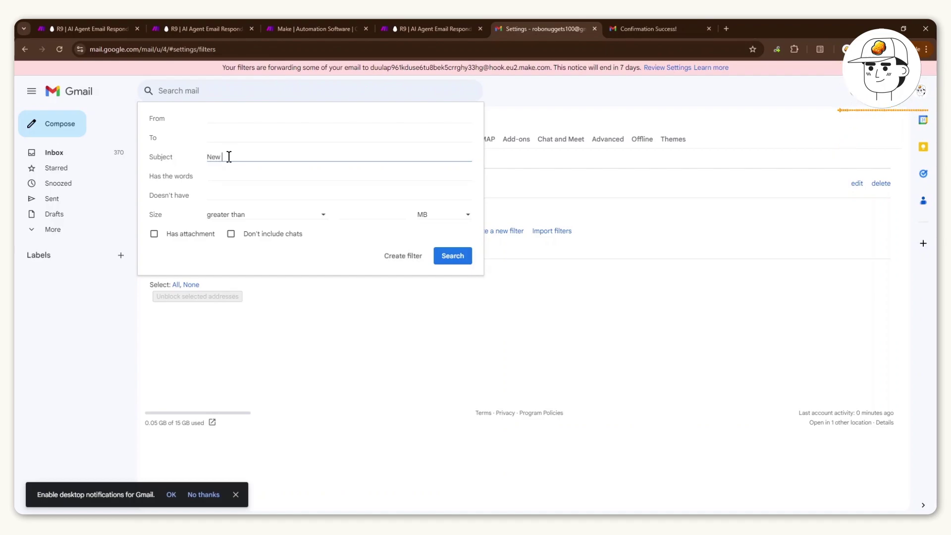
pyautogui.write('inquiry*')
pyautogui.moveTo(206, 155); pyautogui.dragTo(255, 155)
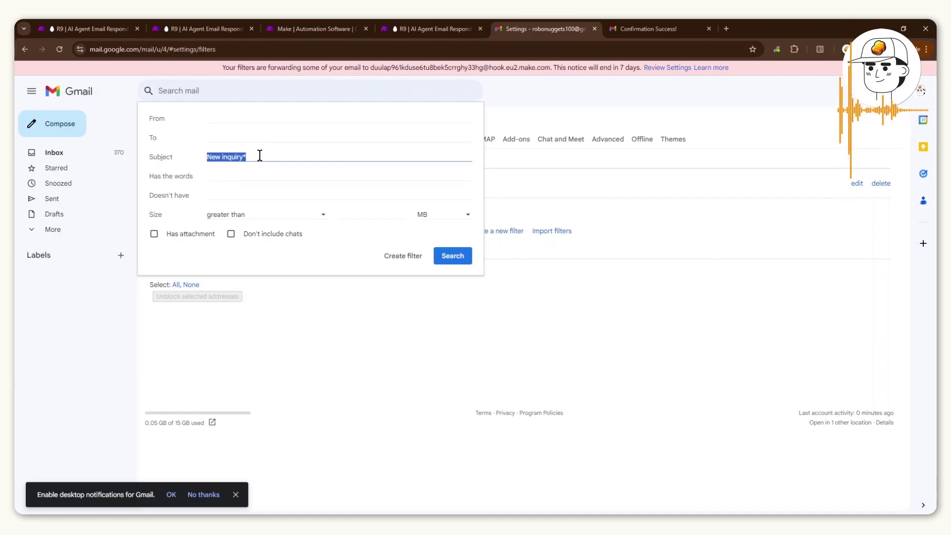
pyautogui.click(259, 156)
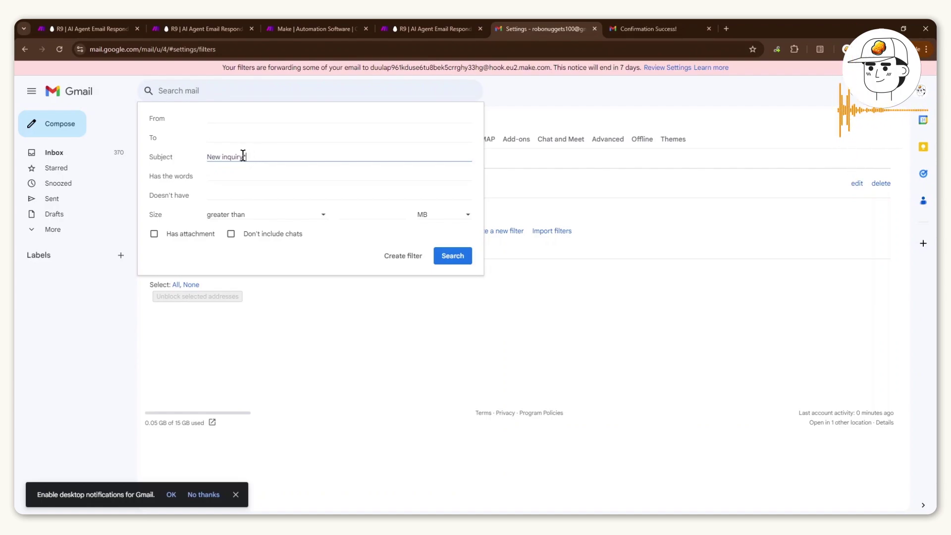
pyautogui.moveTo(242, 157); pyautogui.dragTo(207, 156)
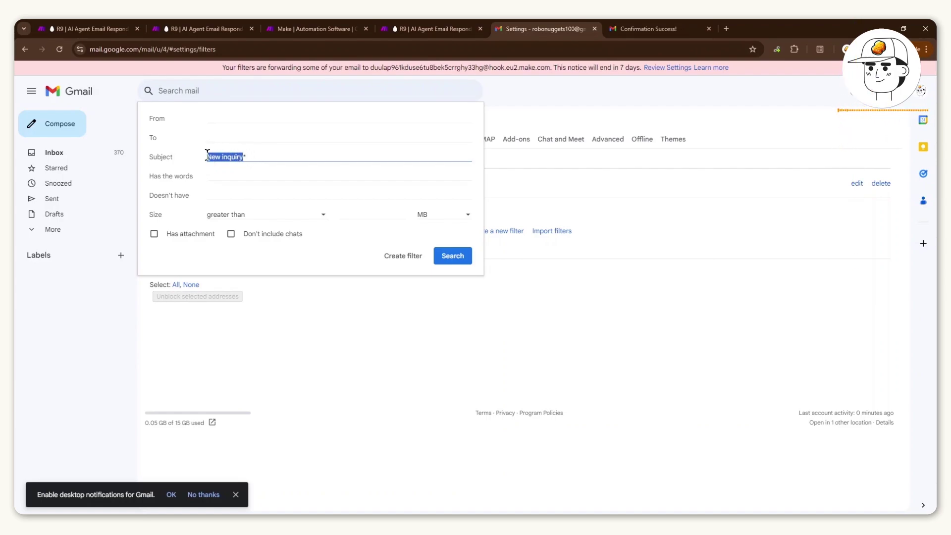
pyautogui.click(207, 155)
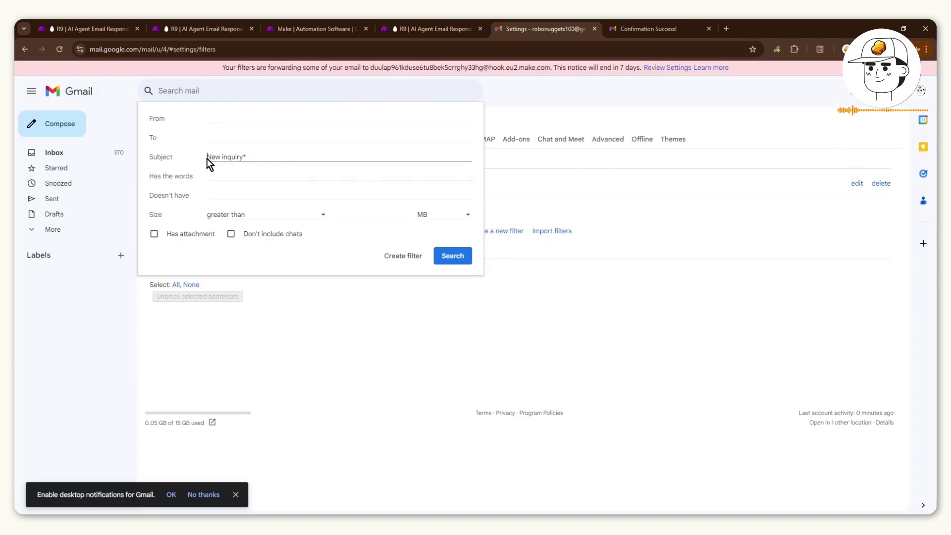
pyautogui.click(394, 255)
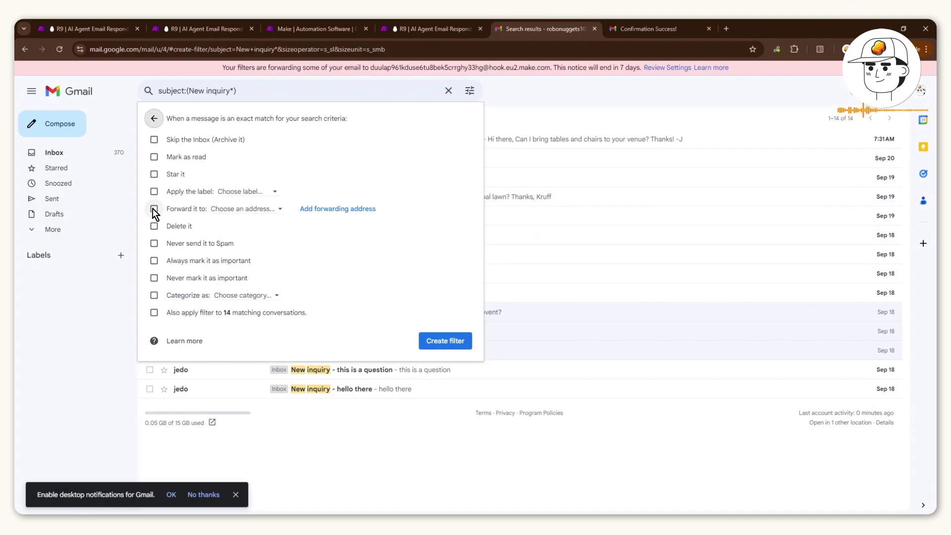
# - Save a Gmail filter forwarding 'New inquiry*' emails to the new Make mailhook, then return to Make
pyautogui.click(153, 209)
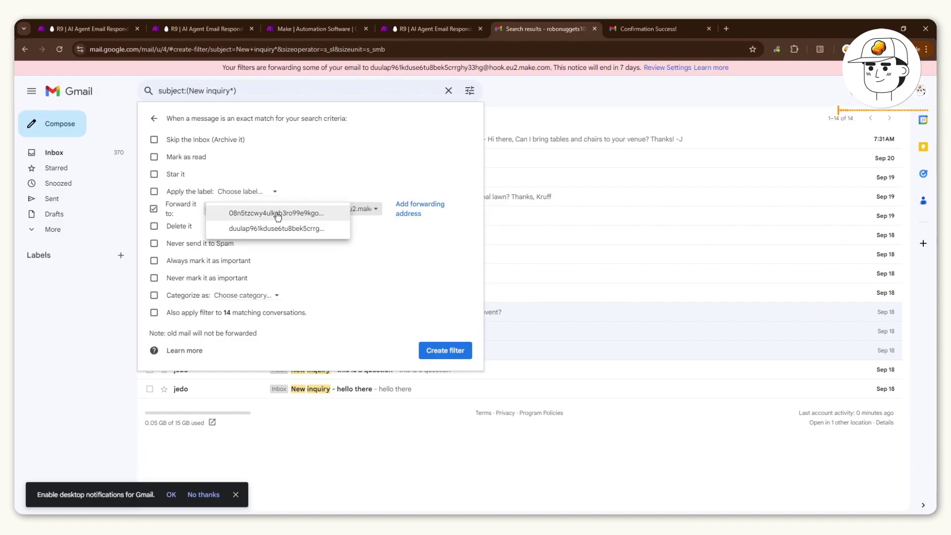
pyautogui.click(262, 214)
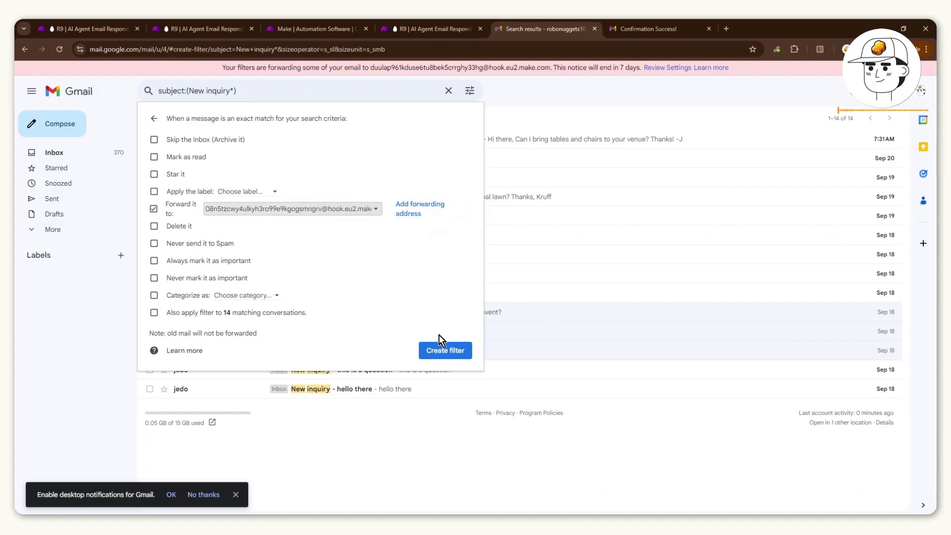
pyautogui.click(448, 352)
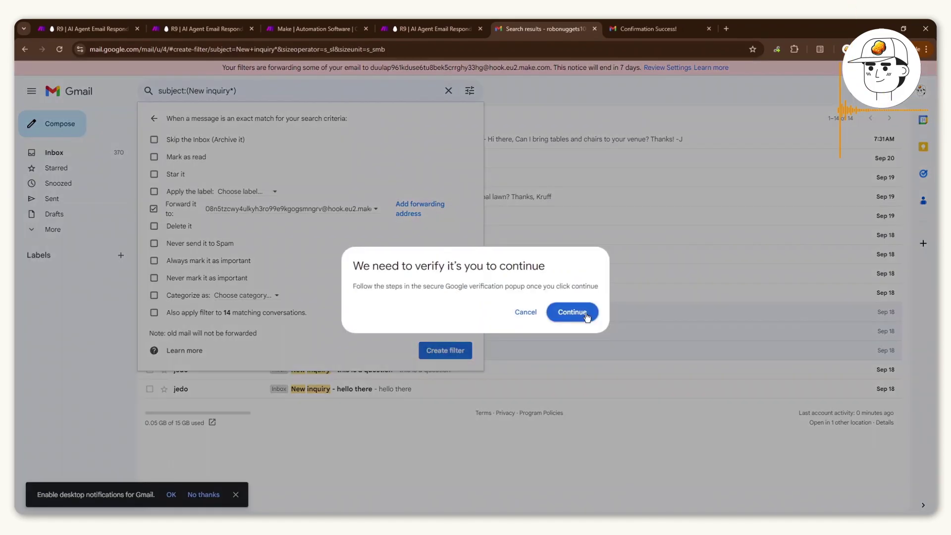
pyautogui.click(584, 312)
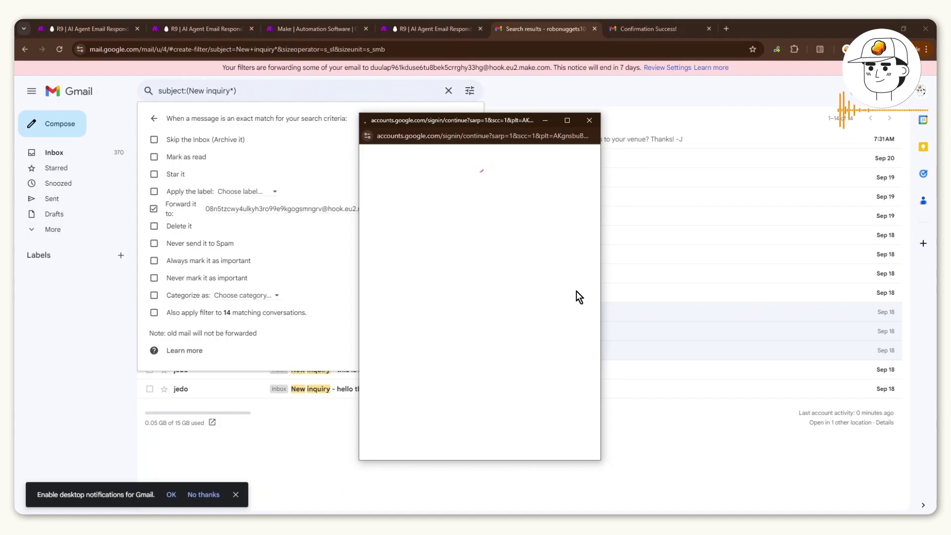
pyautogui.moveTo(438, 221); pyautogui.dragTo(180, 210)
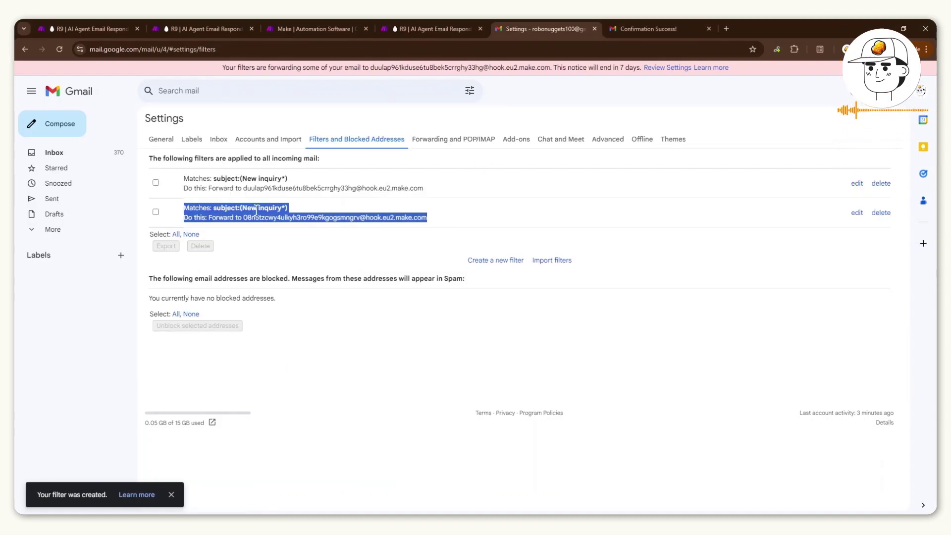
pyautogui.hotkey('ctrl', 'pageup')
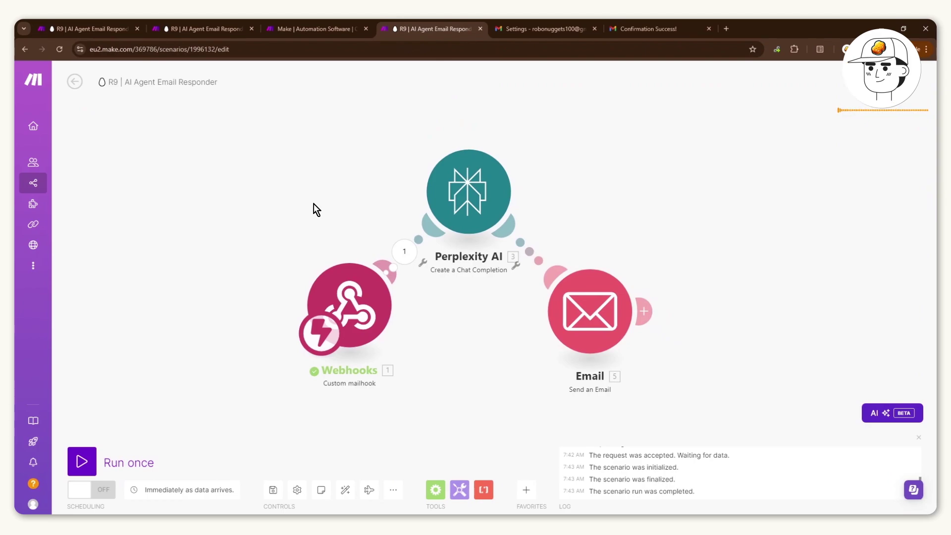
# - Run only the Webhooks mailhook module so it awaits an email, then bring Gmail forward
pyautogui.rightClick(357, 302)
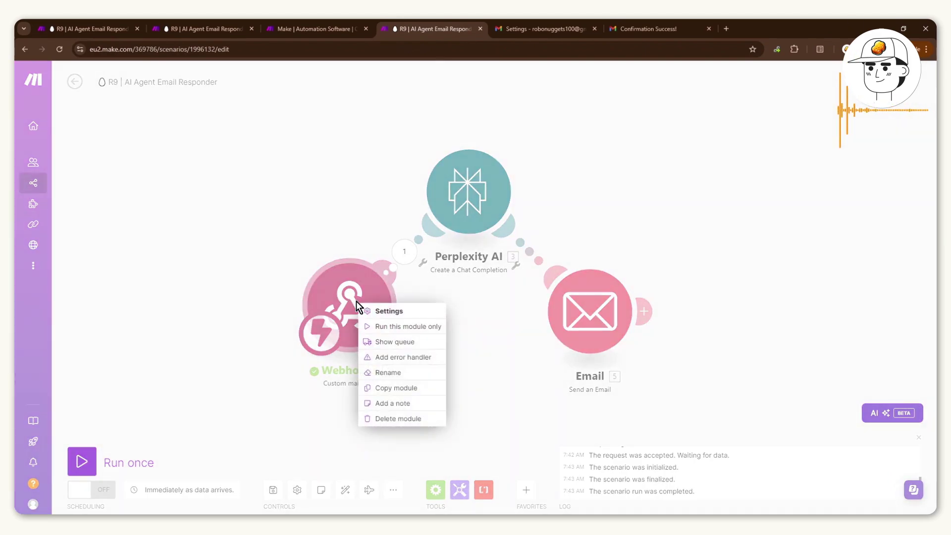
pyautogui.click(378, 327)
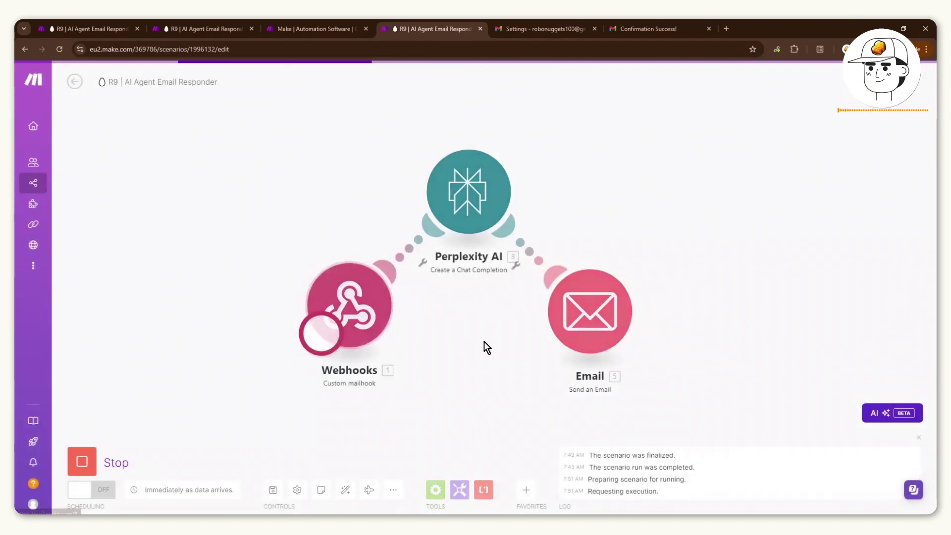
pyautogui.hotkey('alt', 'Tab')
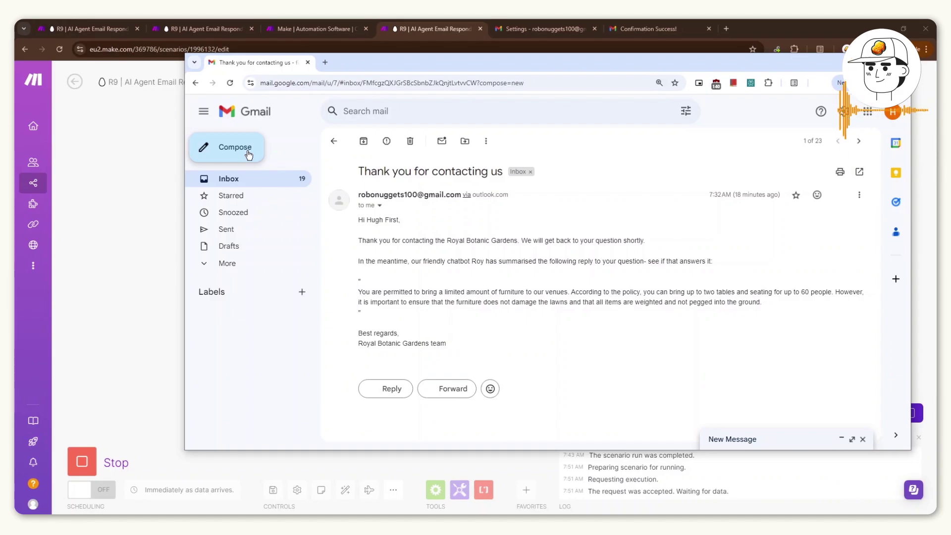
# - Compose a test email to the suggested recipient: subject 'New inquiry - can i bring food', body 'can i bring food'
pyautogui.click(248, 155)
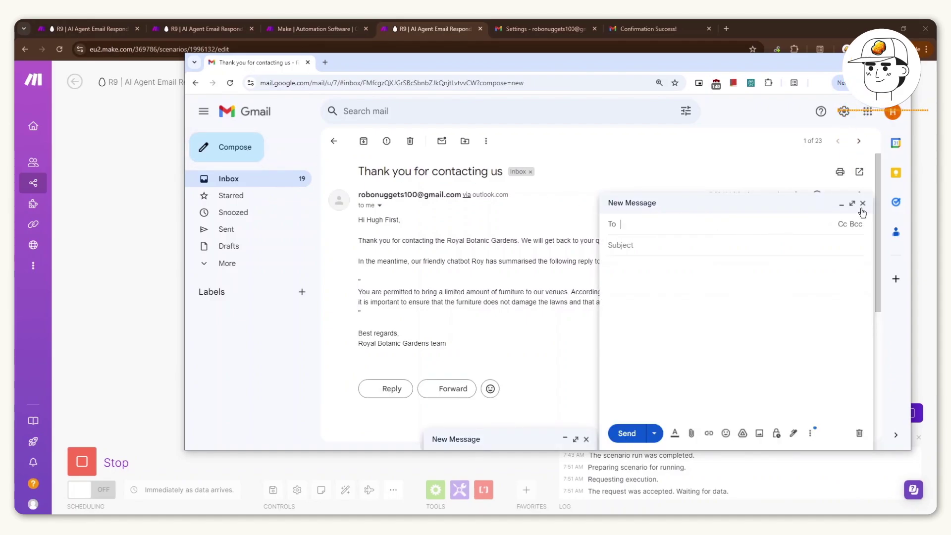
pyautogui.write('robo')
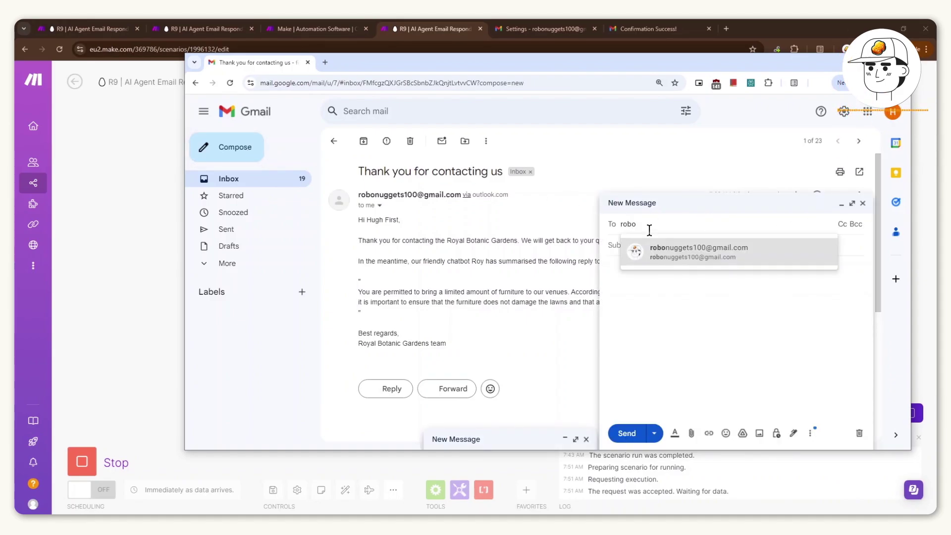
pyautogui.click(666, 246)
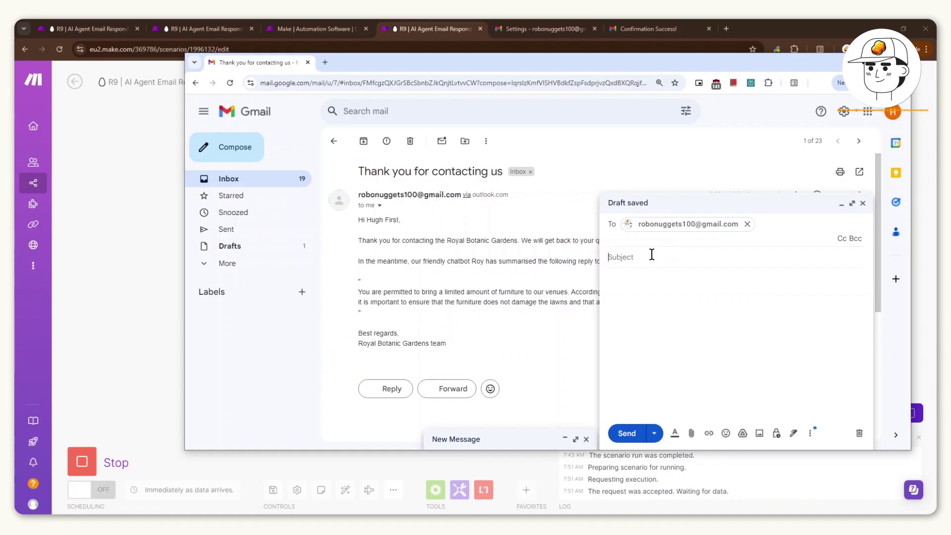
pyautogui.click(651, 254)
pyautogui.write('New in')
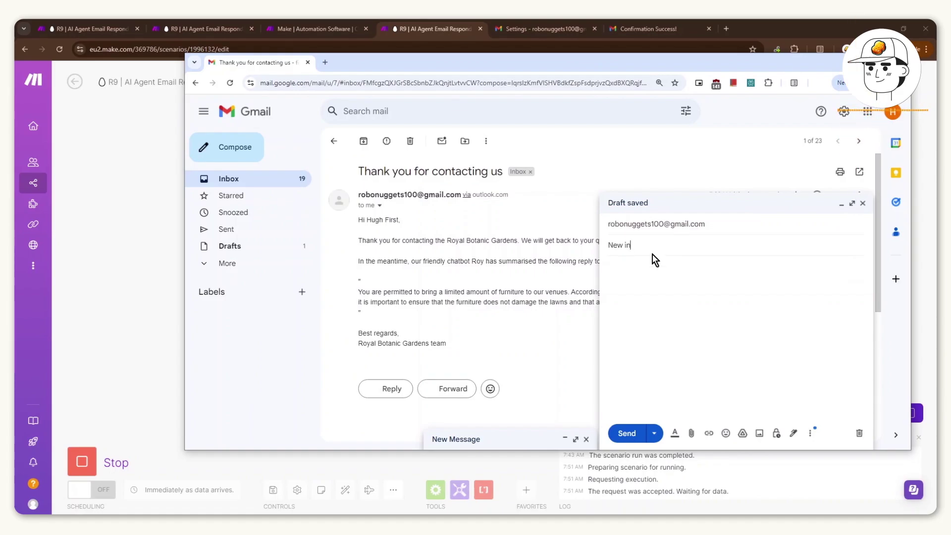
pyautogui.write('quiry - ')
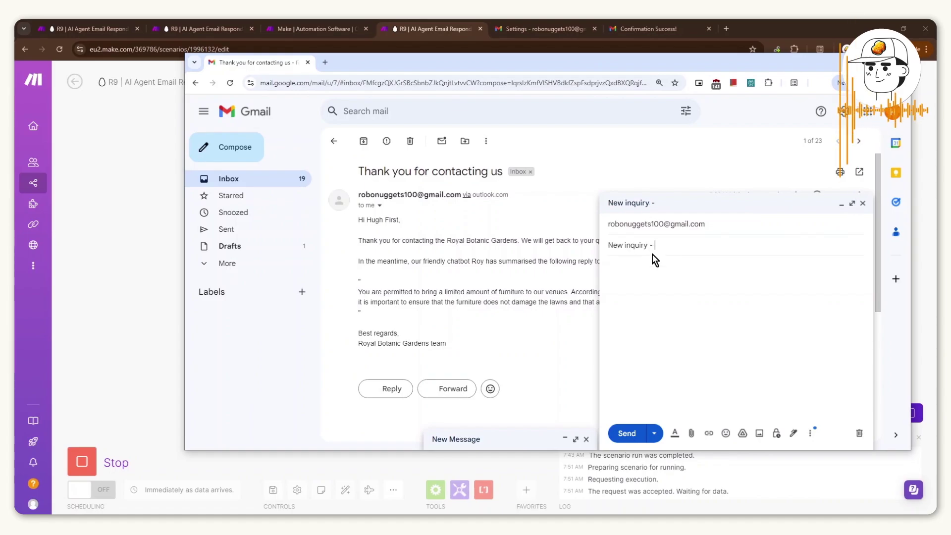
pyautogui.write('can i b')
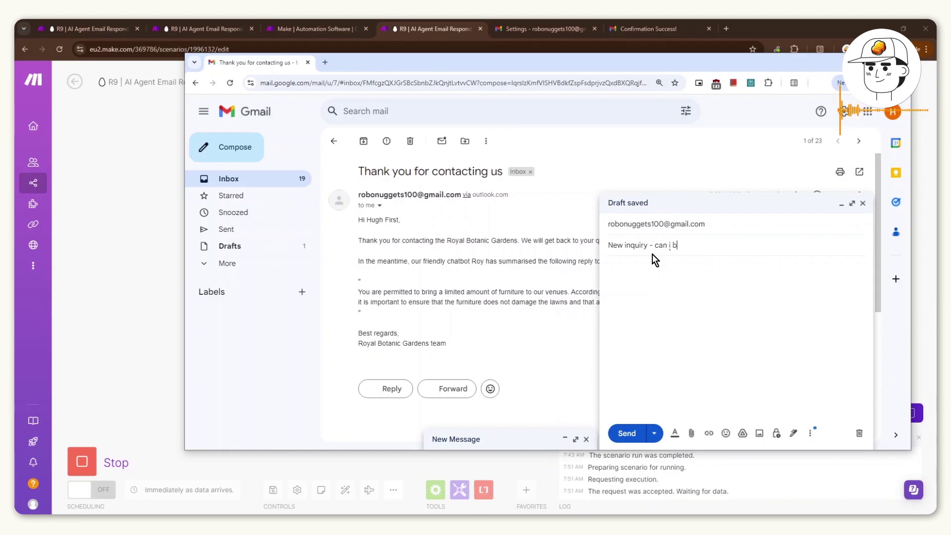
pyautogui.write('ring food')
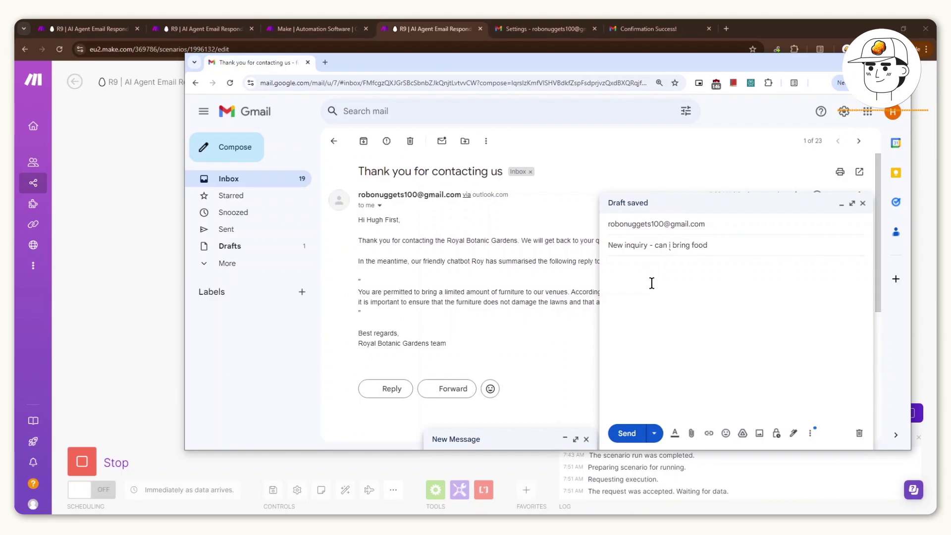
pyautogui.click(652, 282)
pyautogui.write('can i bring food')
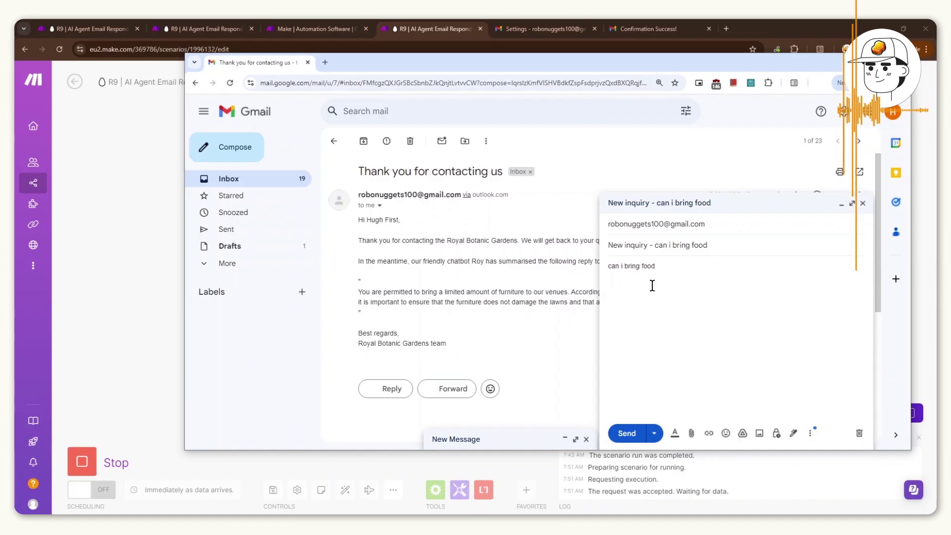
# - Send the test inquiry email and go back to the Make scenario
pyautogui.moveTo(648, 245); pyautogui.dragTo(606, 245)
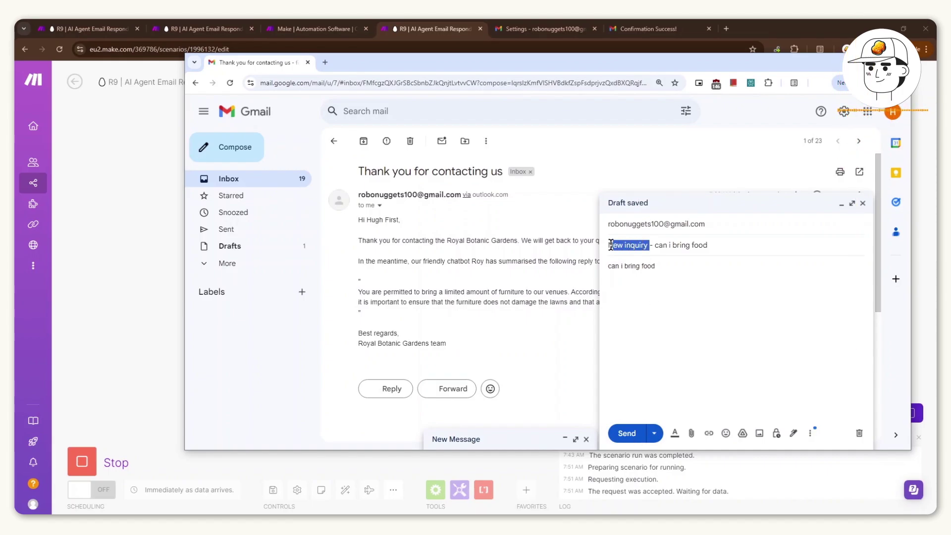
pyautogui.click(631, 278)
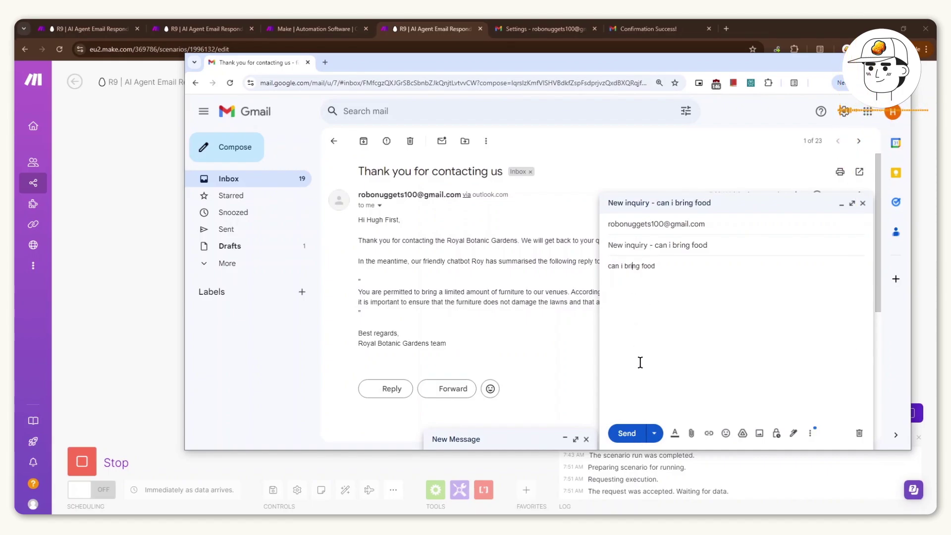
pyautogui.click(626, 432)
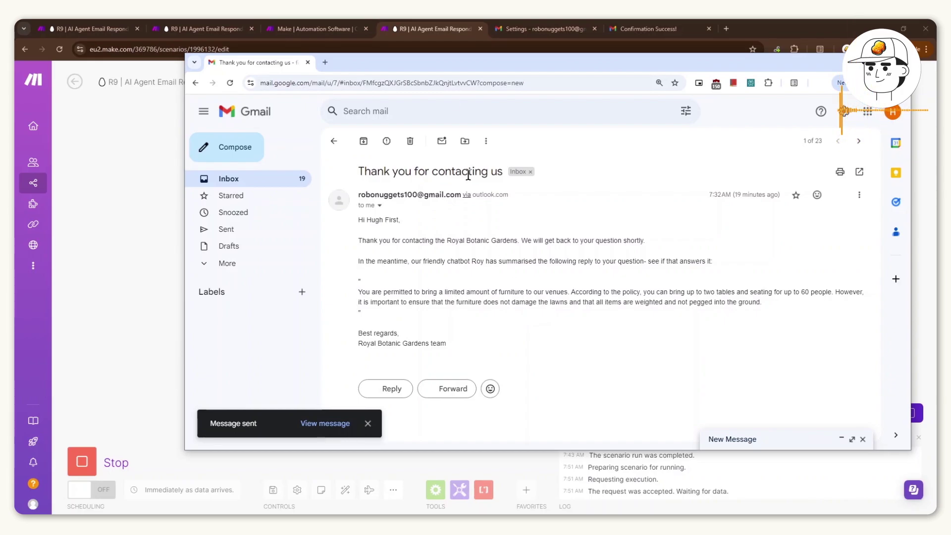
pyautogui.click(434, 35)
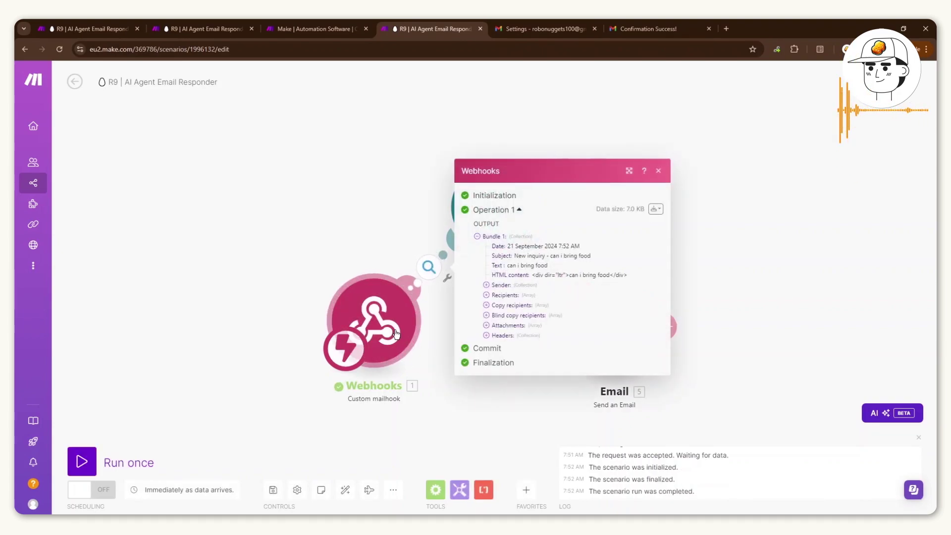
# - Review the mailhook's received date, subject, text and sender, then pan to the Perplexity and Email modules
pyautogui.moveTo(508, 248)
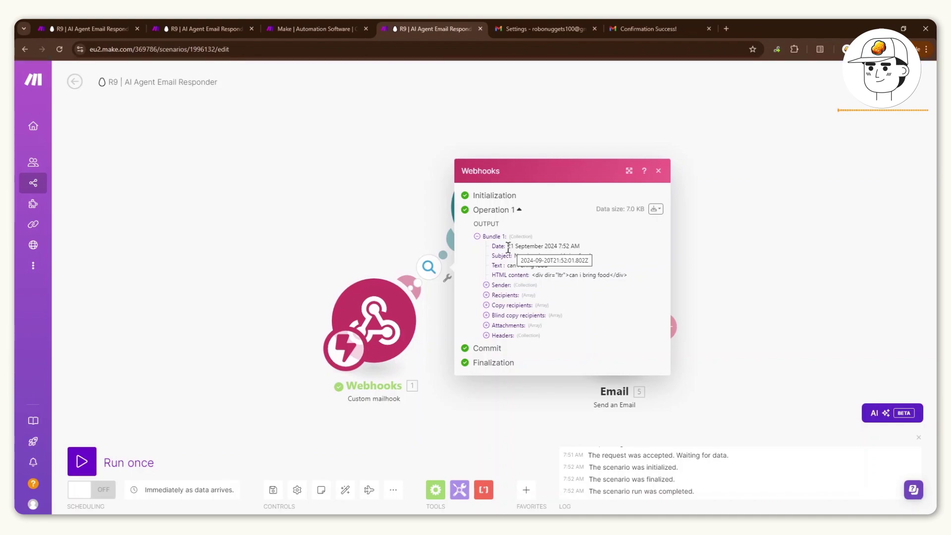
pyautogui.moveTo(508, 247); pyautogui.dragTo(589, 252)
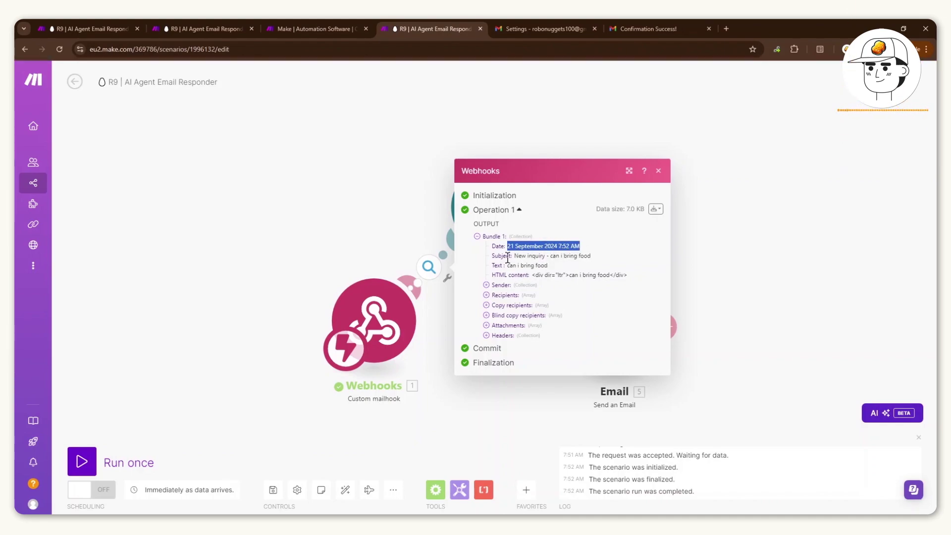
pyautogui.moveTo(514, 255); pyautogui.dragTo(605, 257)
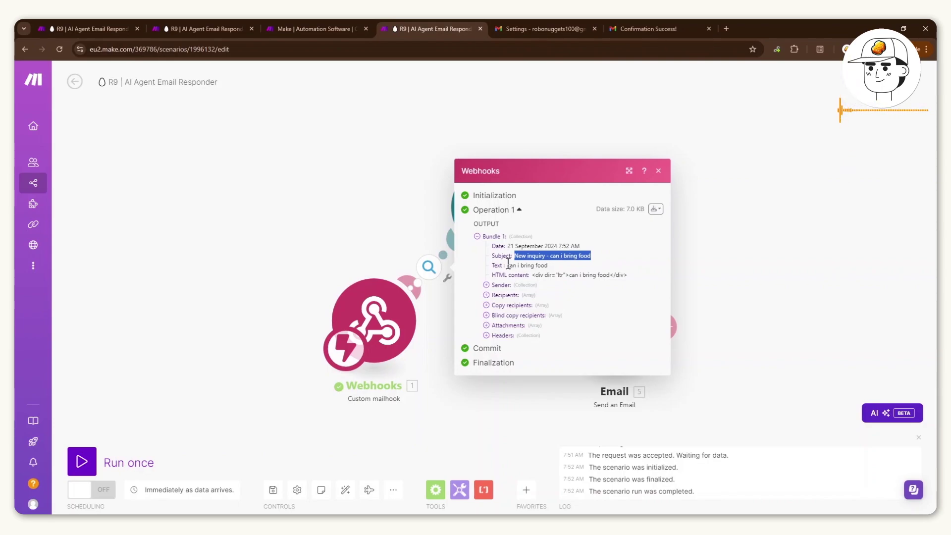
pyautogui.moveTo(507, 266); pyautogui.dragTo(550, 272)
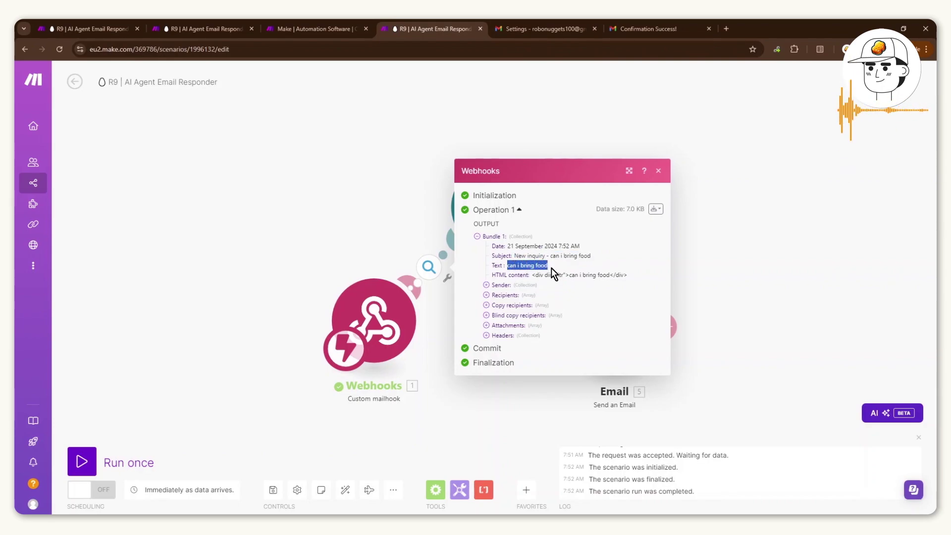
pyautogui.click(562, 285)
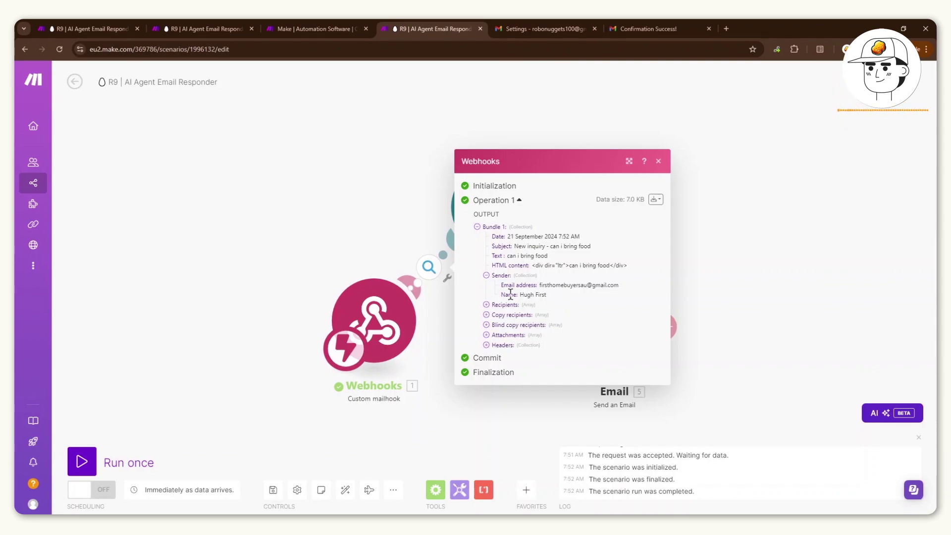
pyautogui.click(394, 224)
pyautogui.moveTo(399, 233); pyautogui.dragTo(303, 250)
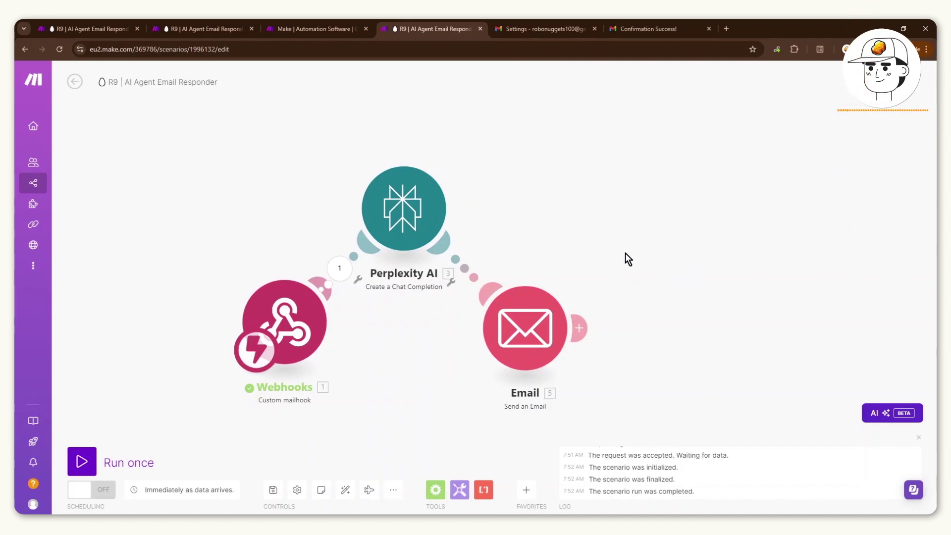
# - Open the Perplexity AI module to view its llama-3.1-sonar-large-128k-online model and reply prompt
pyautogui.click(424, 217)
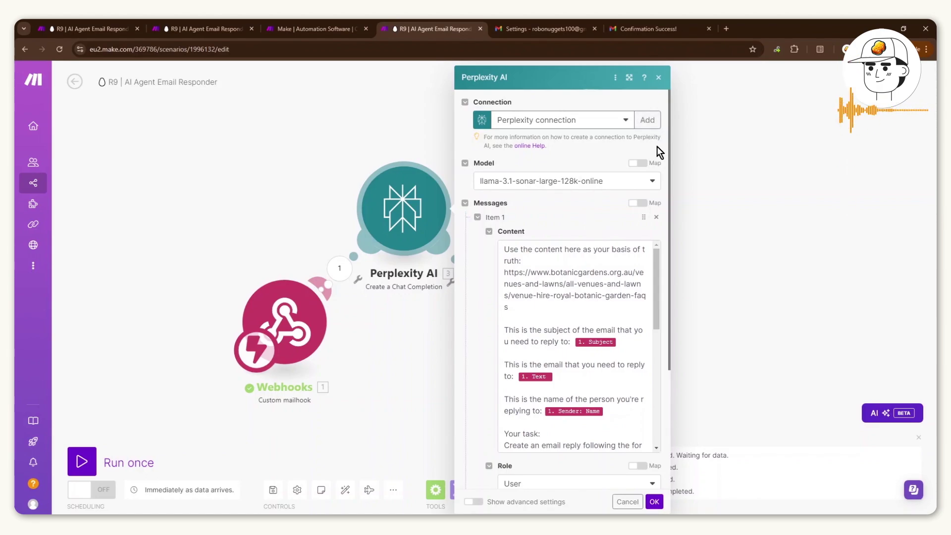
# - Start a new Perplexity API-key connection in Make, then switch to the Perplexity website
pyautogui.click(649, 121)
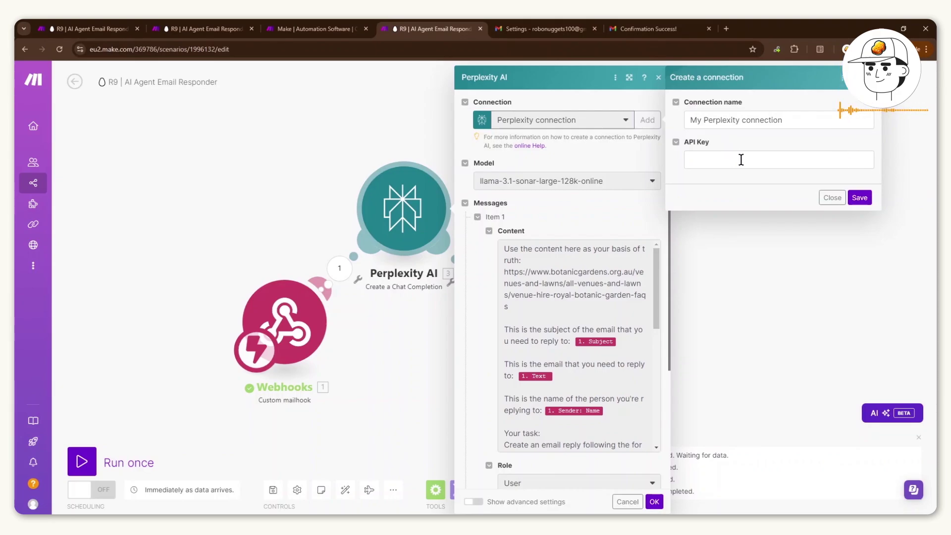
pyautogui.click(529, 33)
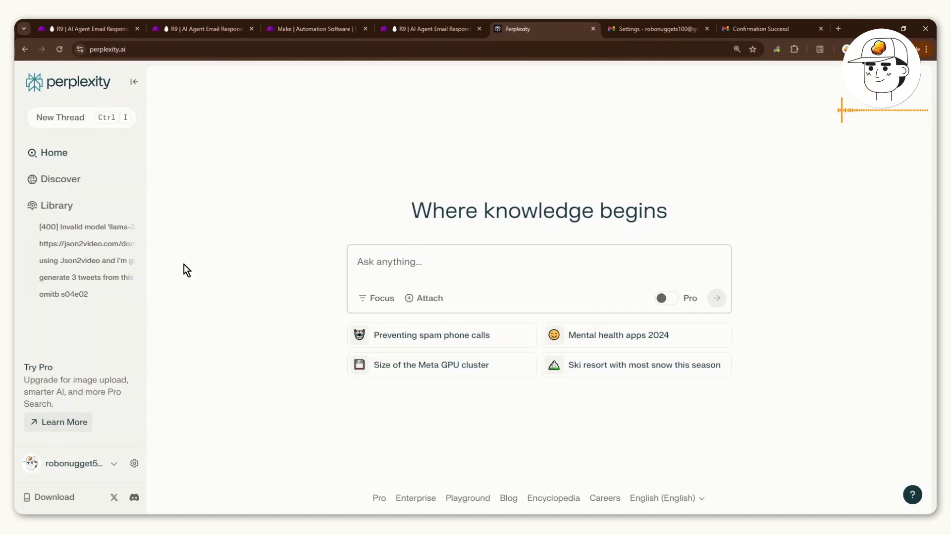
# - View Perplexity's API settings page with its payment setup requirement, then return to Make
pyautogui.click(134, 463)
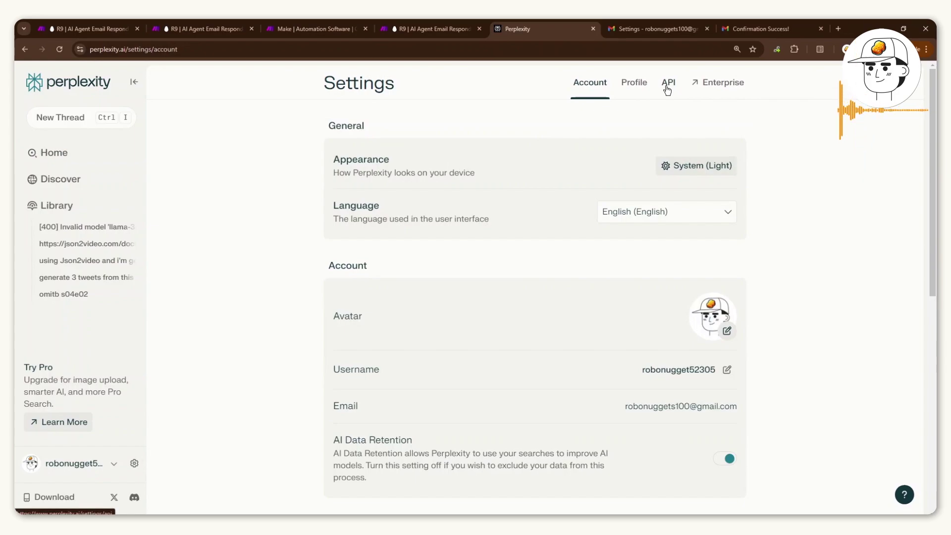
pyautogui.click(668, 83)
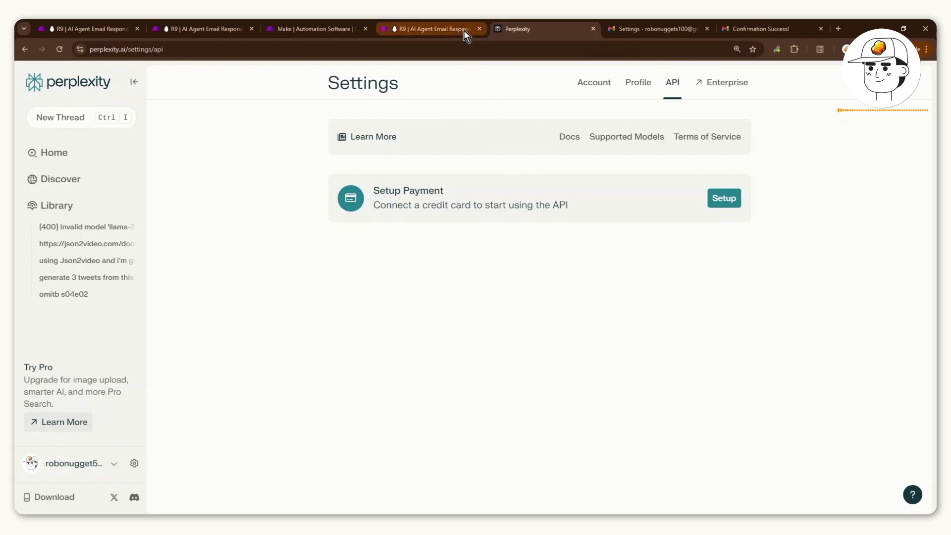
pyautogui.moveTo(444, 33)
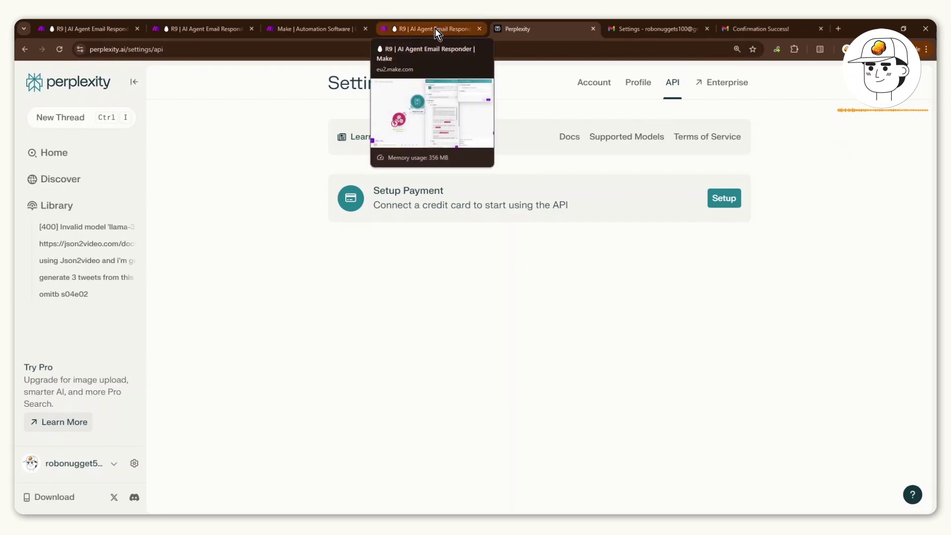
pyautogui.click(434, 28)
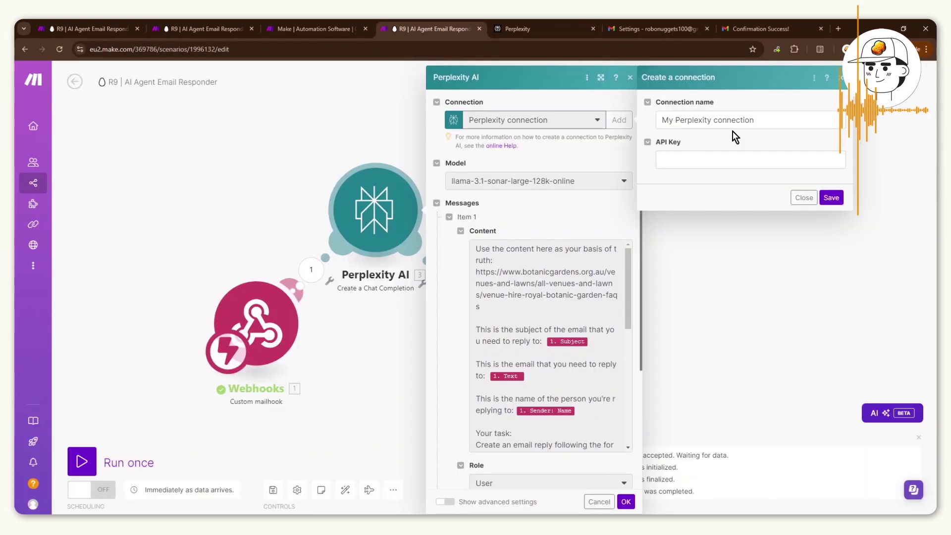
# - Close the unfinished Perplexity connection setup and zoom the page out
pyautogui.click(605, 159)
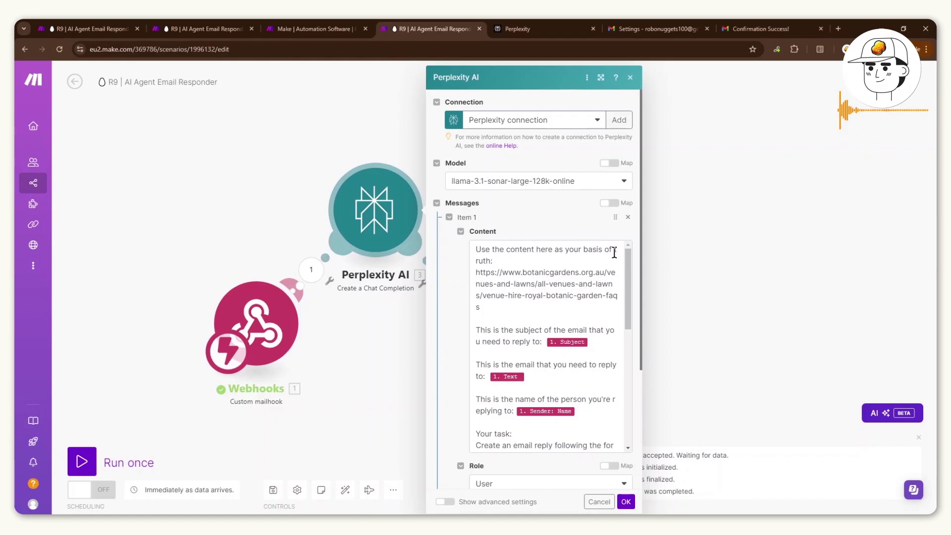
pyautogui.hotkey('ctrl', '-')
pyautogui.scroll(-3, 606, 245)
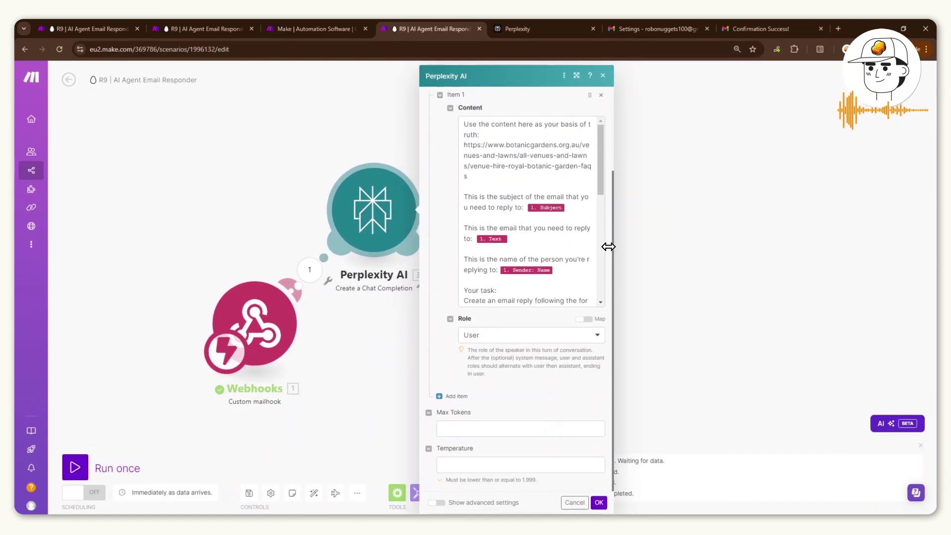
pyautogui.scroll(2, 605, 246)
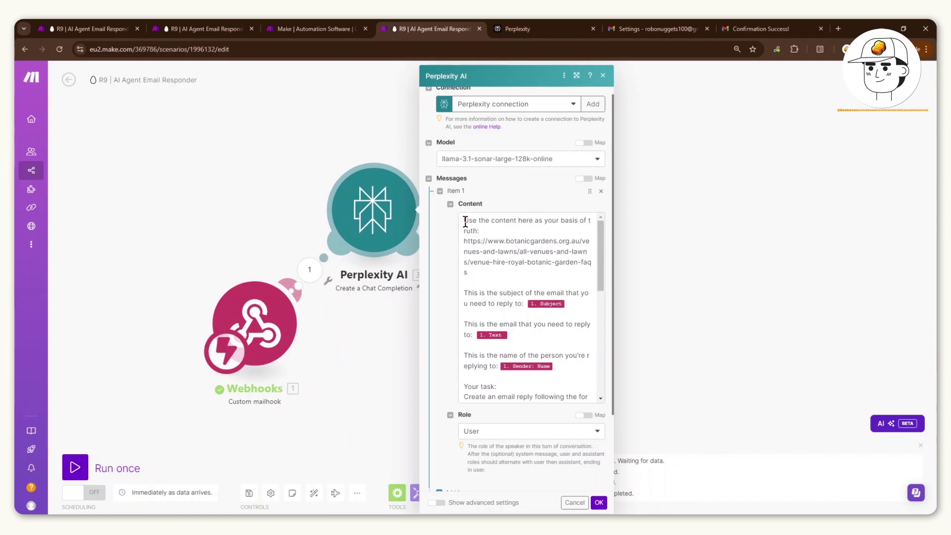
# - Copy the Botanic Gardens FAQ link from the Perplexity prompt's Content field
pyautogui.moveTo(464, 221); pyautogui.dragTo(520, 127)
pyautogui.click(502, 242)
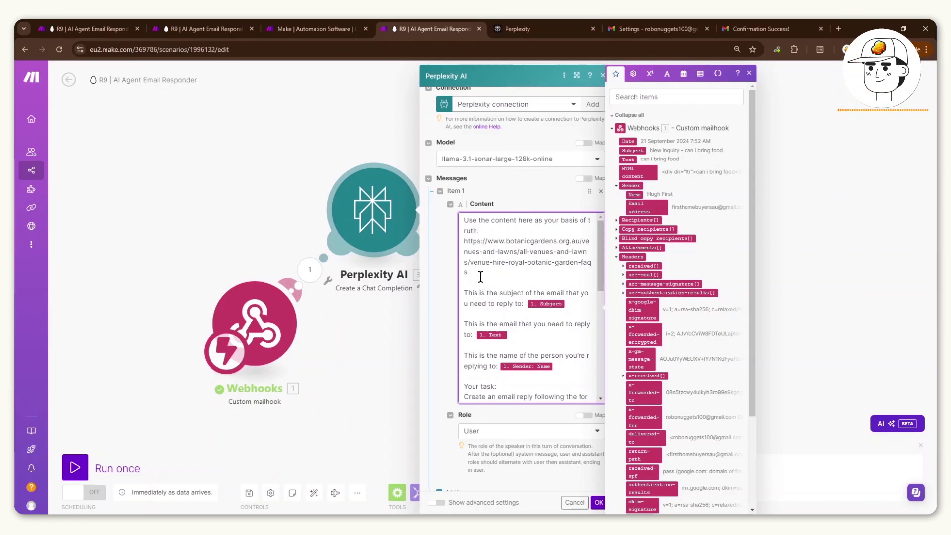
pyautogui.tripleClick(501, 231)
pyautogui.moveTo(484, 270); pyautogui.dragTo(463, 241)
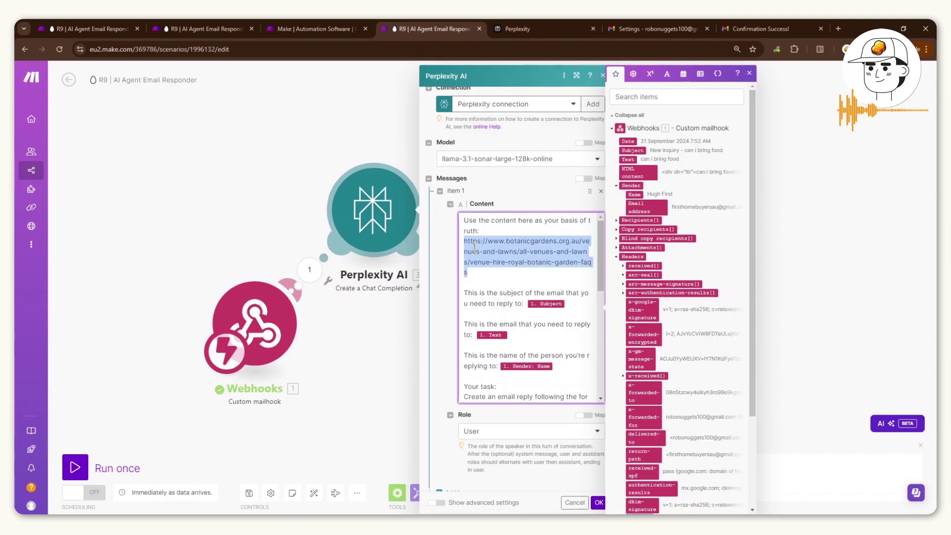
pyautogui.hotkey('ctrl', 'c')
# - Load the Royal Botanic Garden venue-hire FAQs URL in a new tab, read it, then return to Make
pyautogui.click(837, 28)
pyautogui.hotkey('ctrl', 'v')
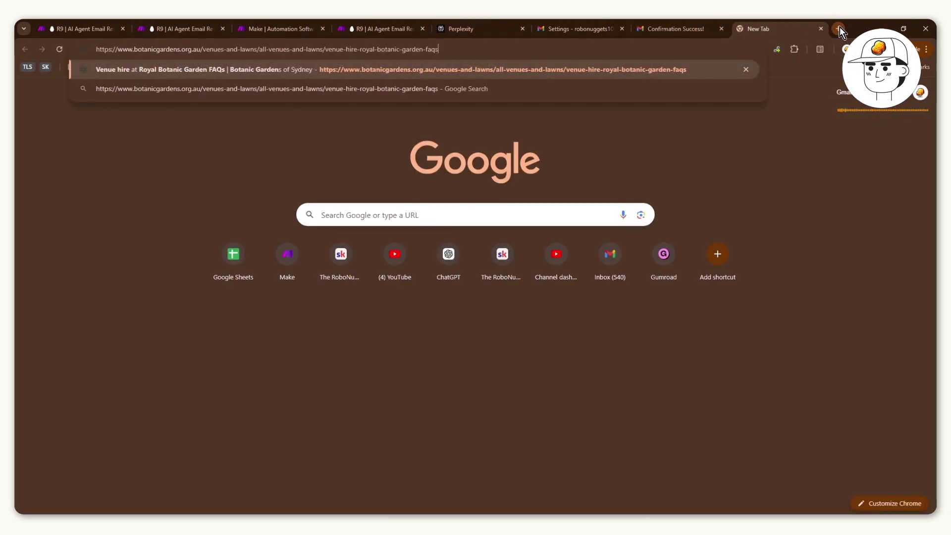
pyautogui.press('Return')
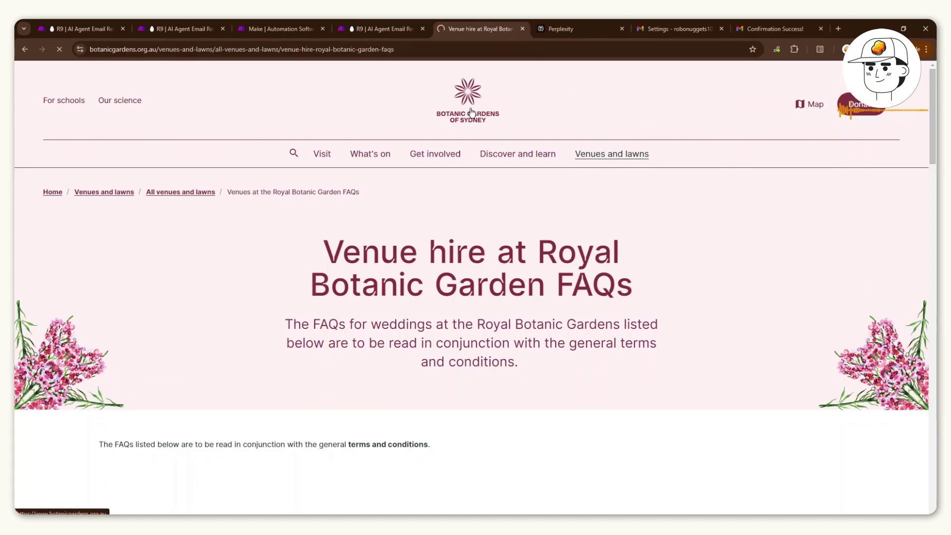
pyautogui.moveTo(928, 115); pyautogui.dragTo(934, 151)
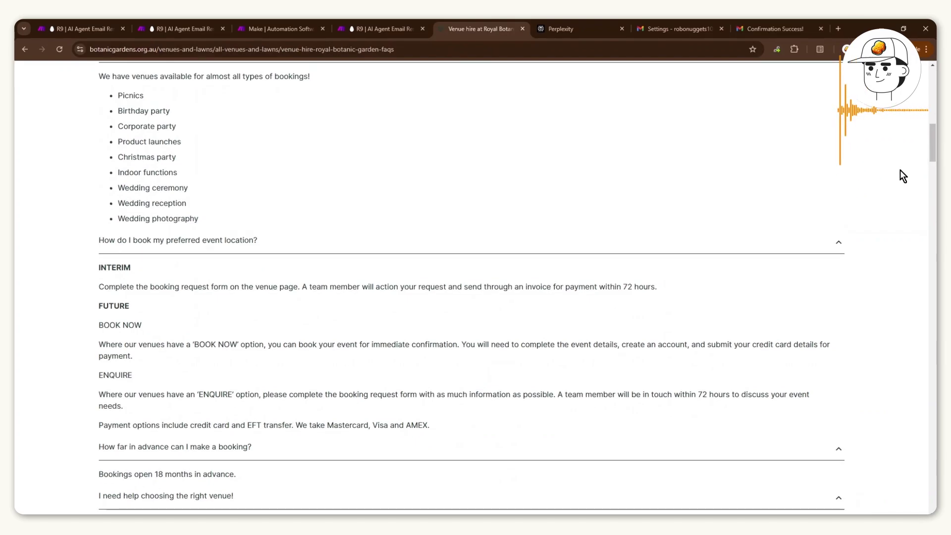
pyautogui.scroll(-2, 899, 170)
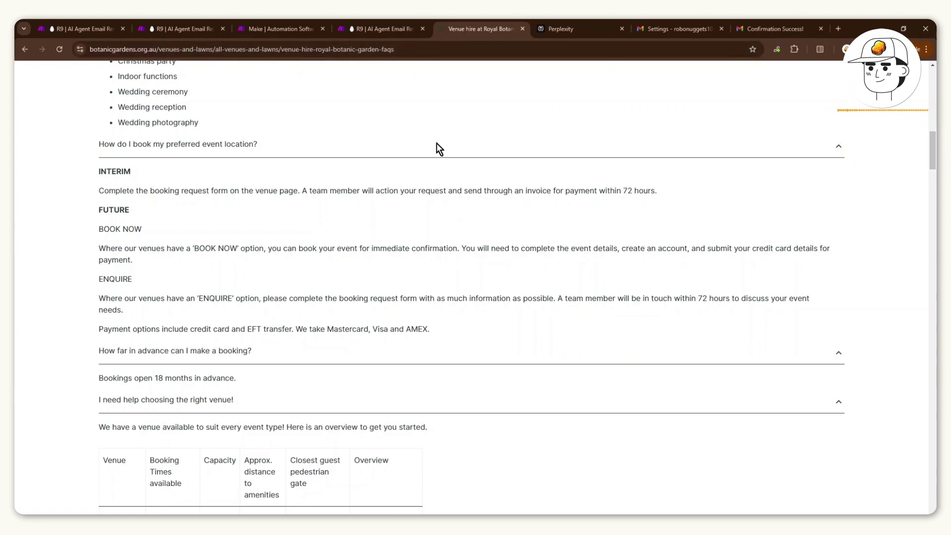
pyautogui.click(396, 31)
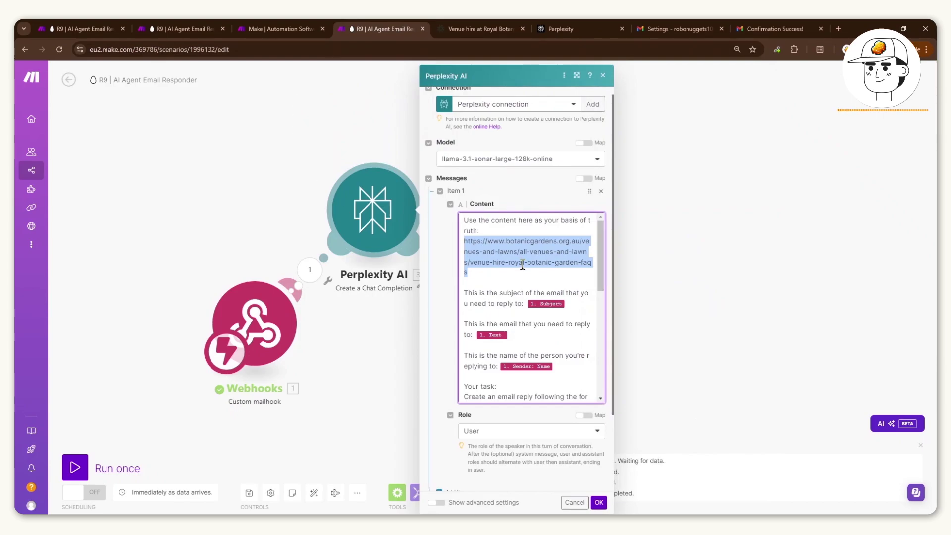
pyautogui.click(485, 278)
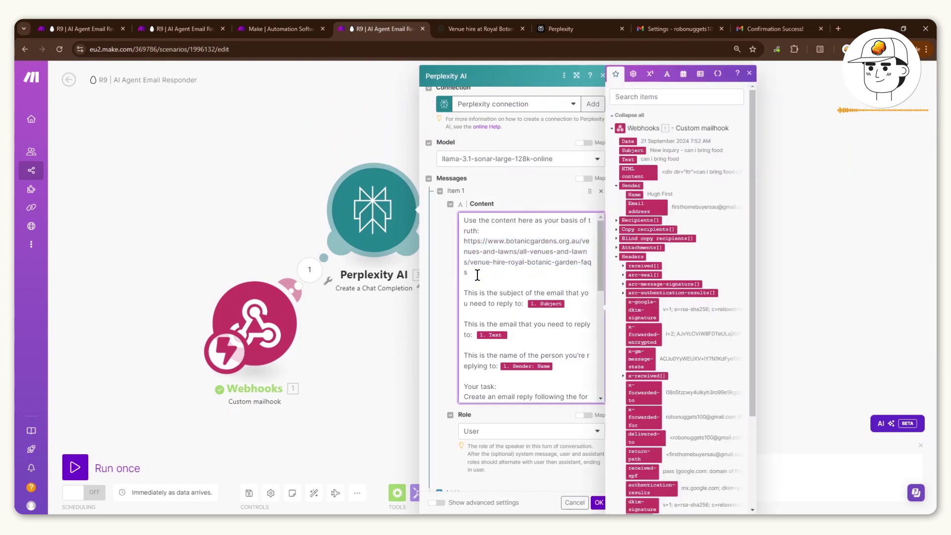
pyautogui.moveTo(477, 275); pyautogui.dragTo(463, 241)
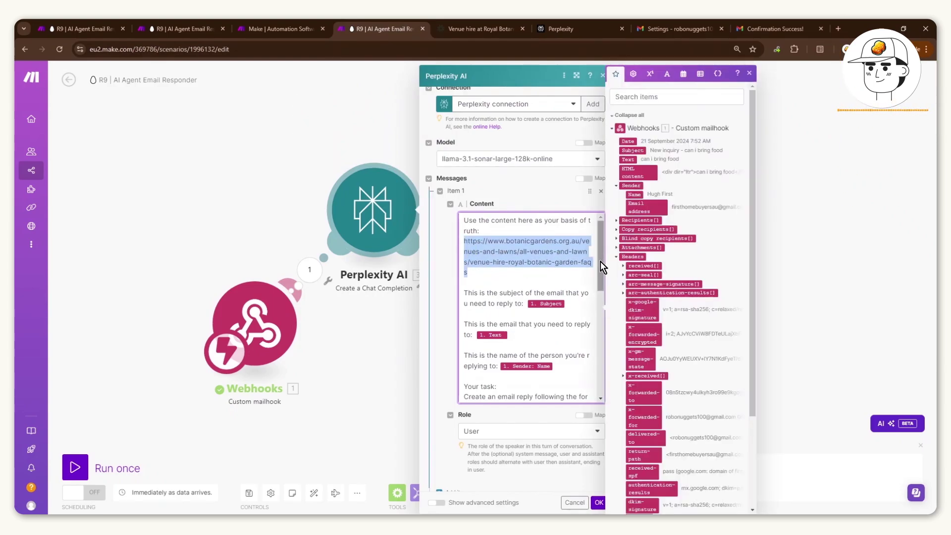
pyautogui.moveTo(600, 260); pyautogui.dragTo(601, 280)
pyautogui.moveTo(463, 244); pyautogui.dragTo(570, 313)
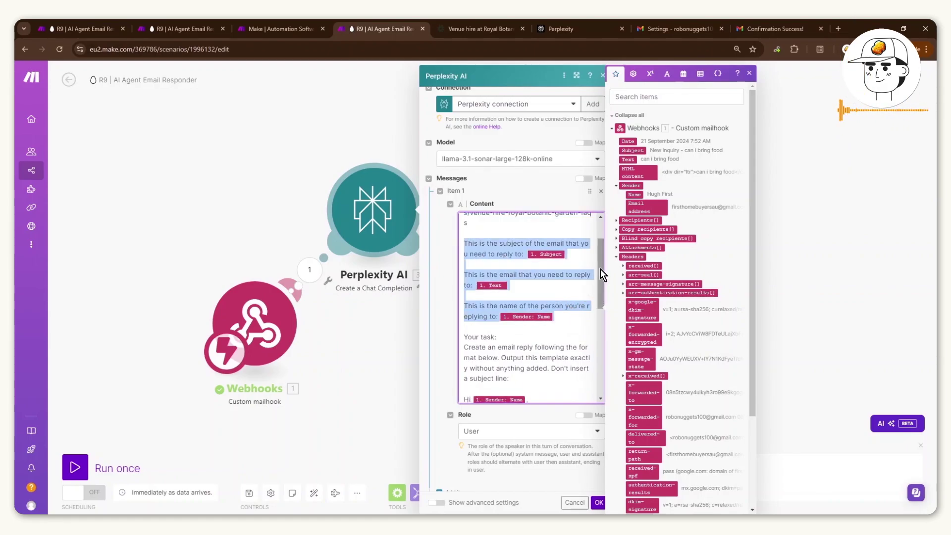
pyautogui.scroll(-1, 601, 262)
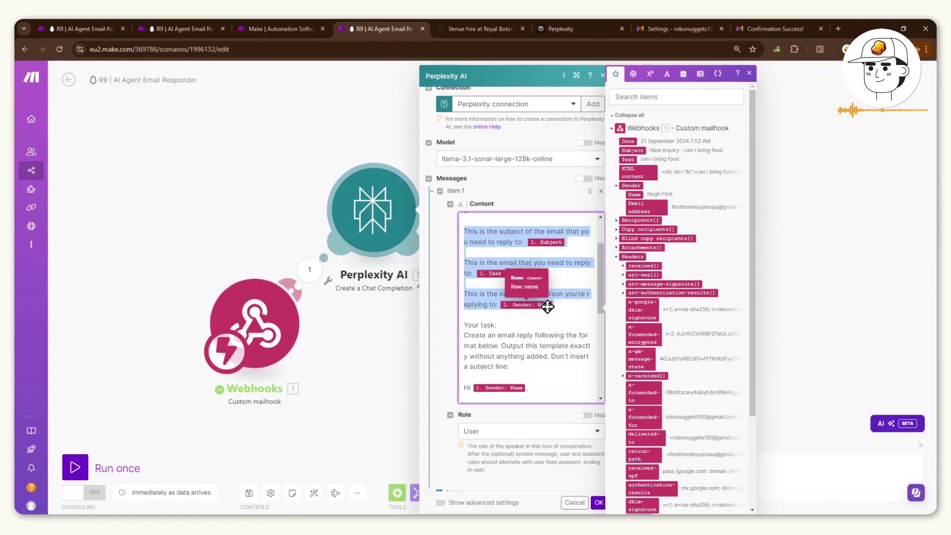
pyautogui.moveTo(598, 292); pyautogui.dragTo(602, 332)
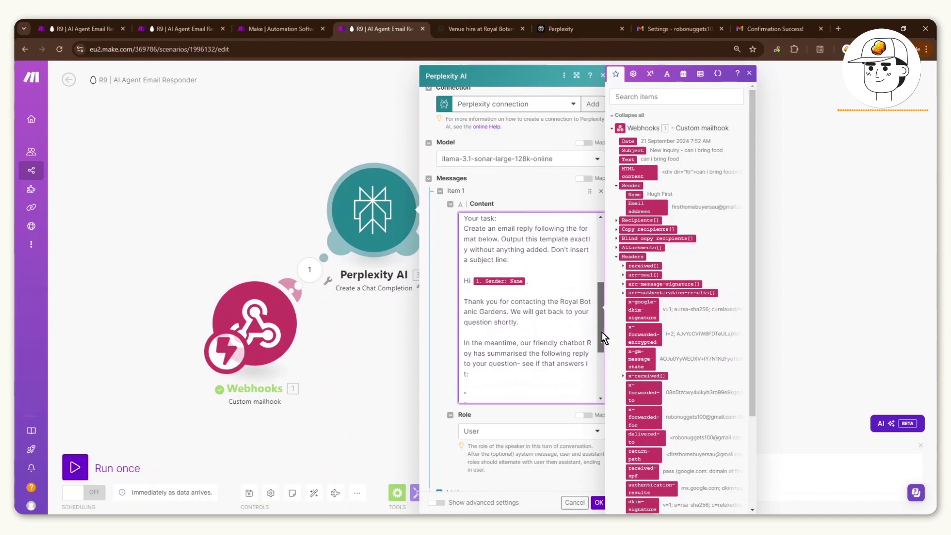
pyautogui.tripleClick(502, 239)
pyautogui.click(491, 231)
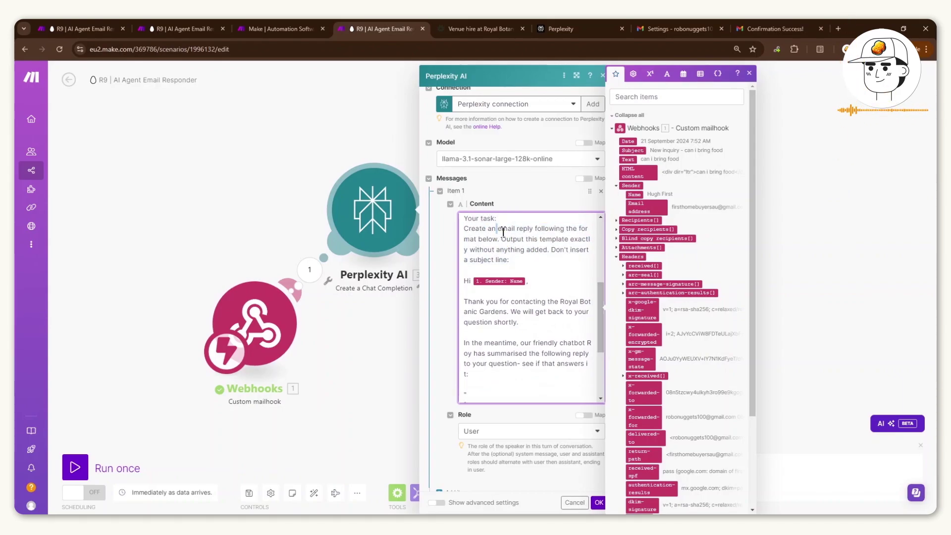
pyautogui.keyDown('shift'); pyautogui.click(535, 262); pyautogui.keyUp('shift')
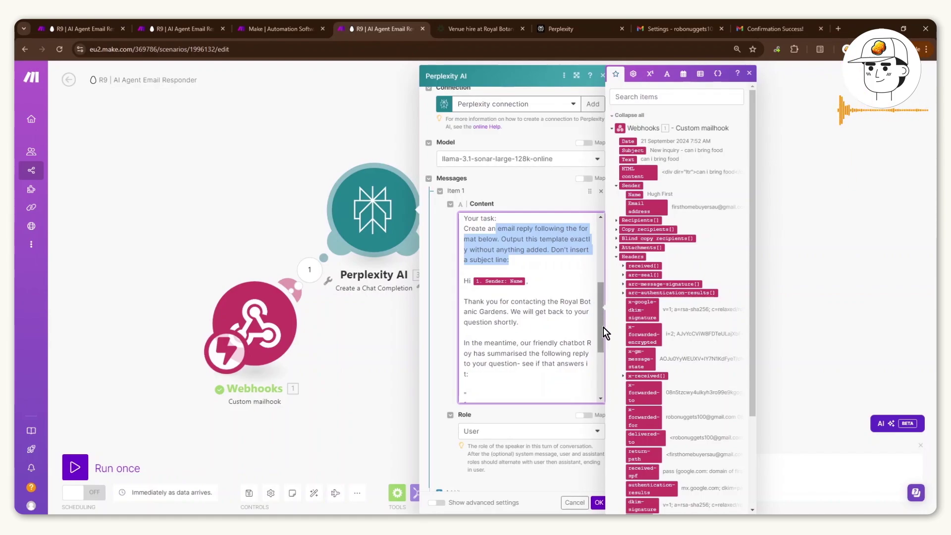
pyautogui.moveTo(601, 332); pyautogui.dragTo(599, 345)
pyautogui.moveTo(466, 246); pyautogui.dragTo(502, 350)
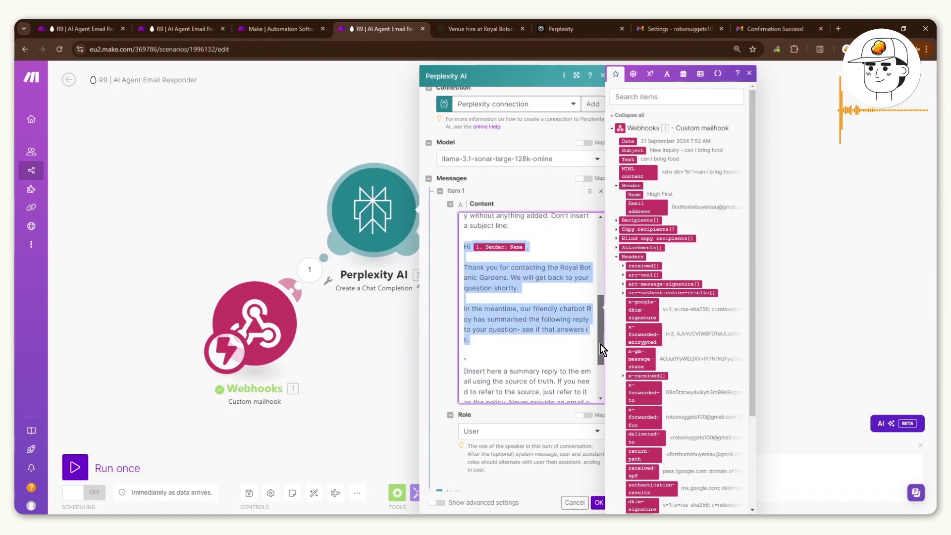
pyautogui.moveTo(600, 343); pyautogui.dragTo(600, 348)
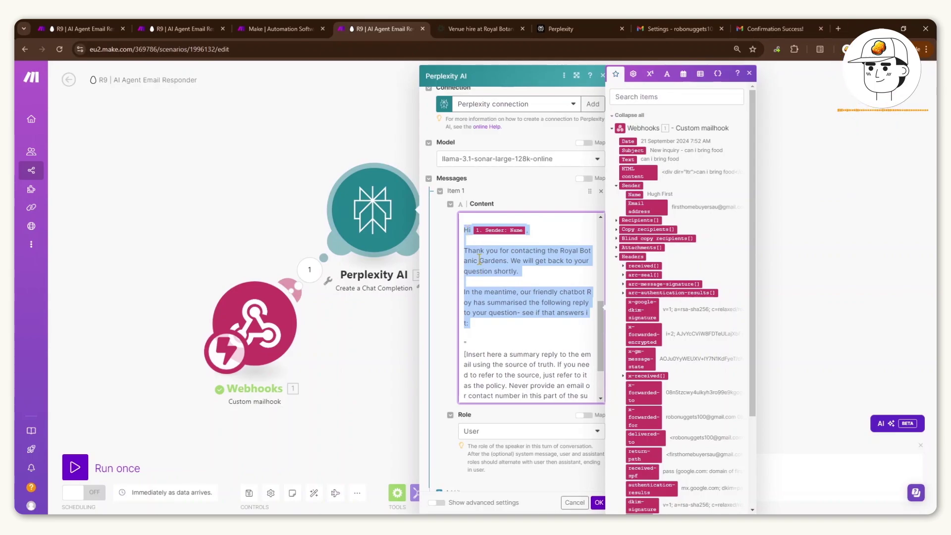
pyautogui.click(465, 226)
pyautogui.moveTo(465, 231); pyautogui.dragTo(529, 240)
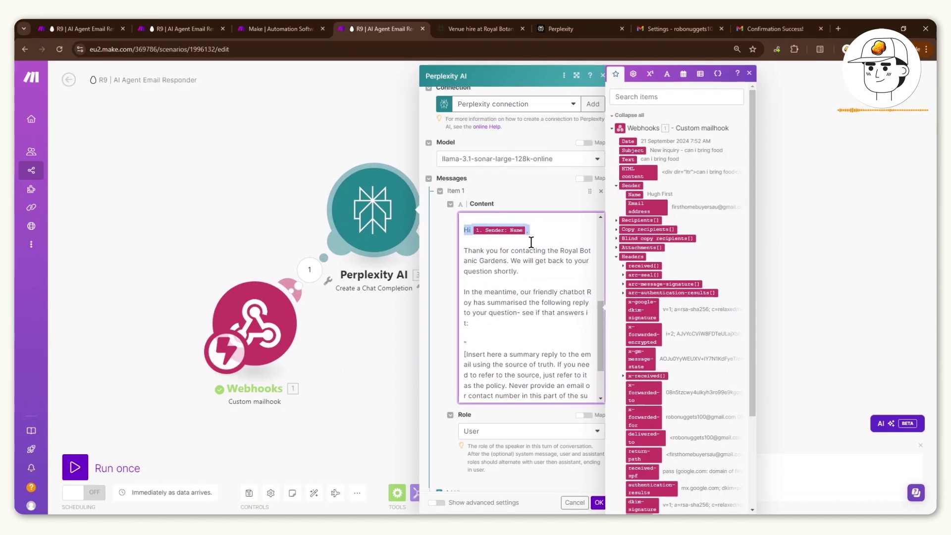
pyautogui.moveTo(464, 250); pyautogui.dragTo(519, 271)
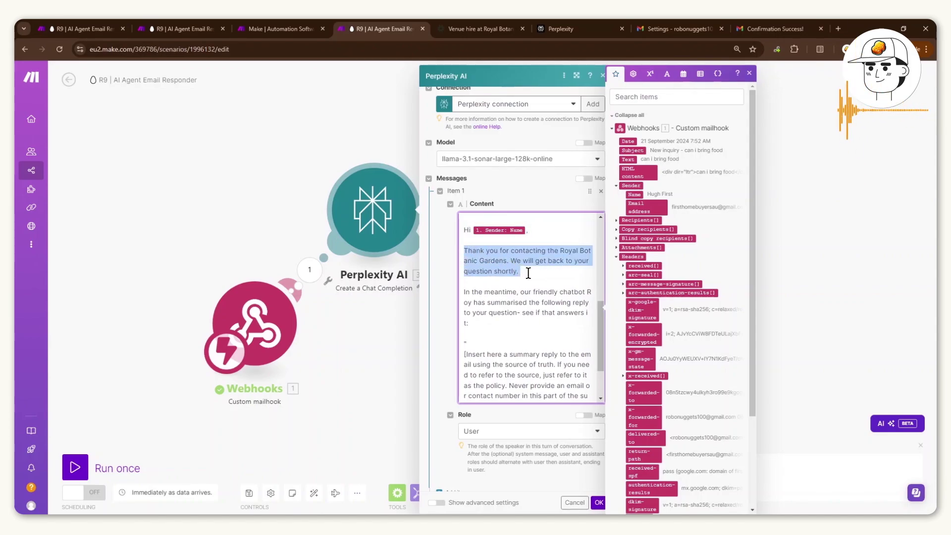
pyautogui.moveTo(560, 251); pyautogui.dragTo(502, 261)
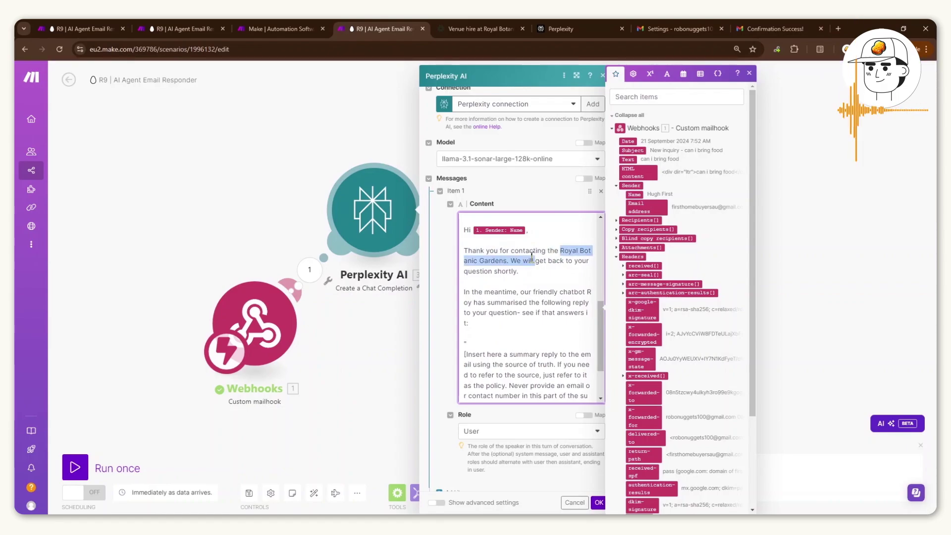
pyautogui.scroll(-1, 513, 285)
pyautogui.moveTo(511, 219); pyautogui.dragTo(523, 282)
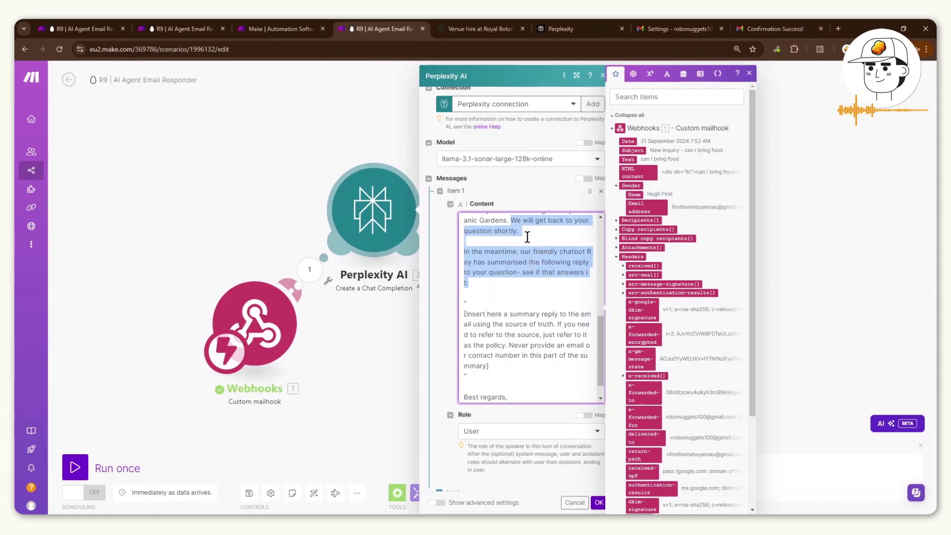
pyautogui.click(513, 223)
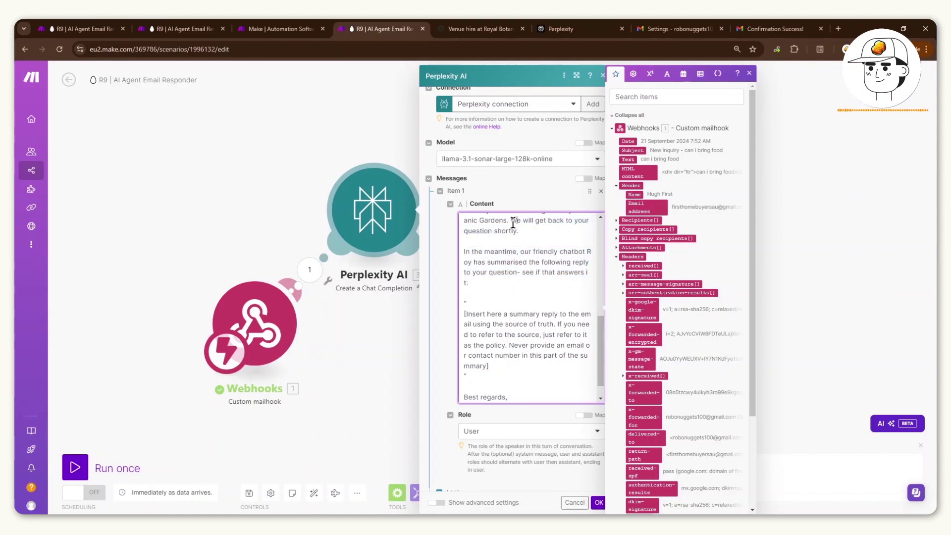
pyautogui.moveTo(513, 223); pyautogui.dragTo(518, 229)
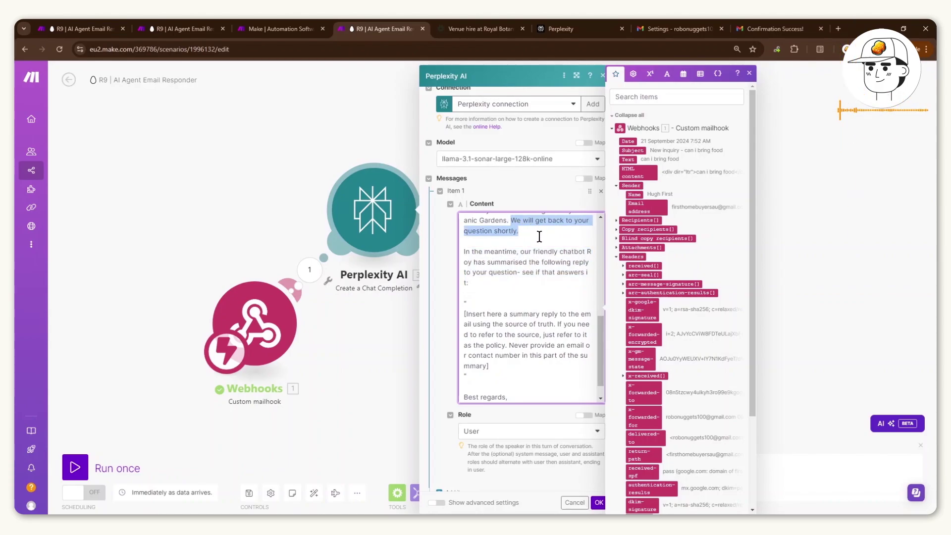
pyautogui.click(468, 245)
pyautogui.moveTo(468, 246); pyautogui.dragTo(495, 288)
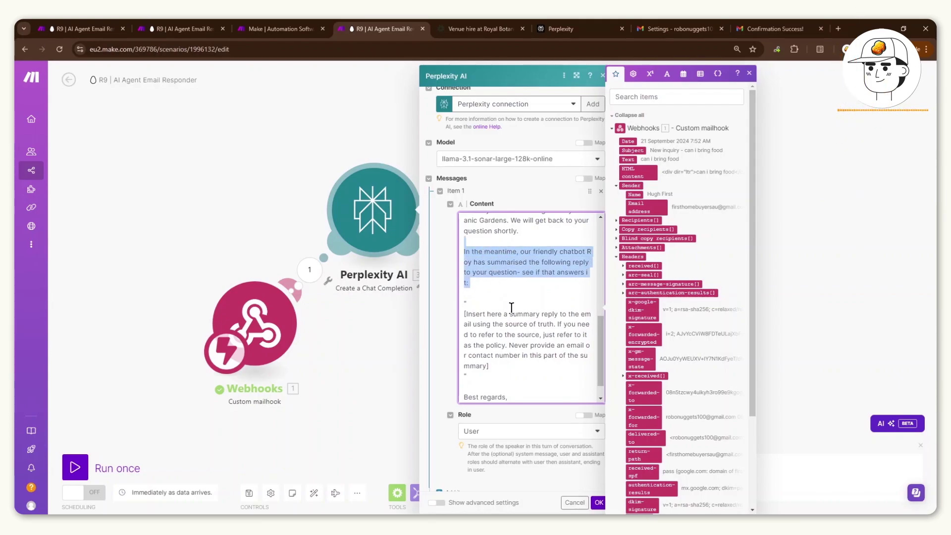
pyautogui.click(584, 254)
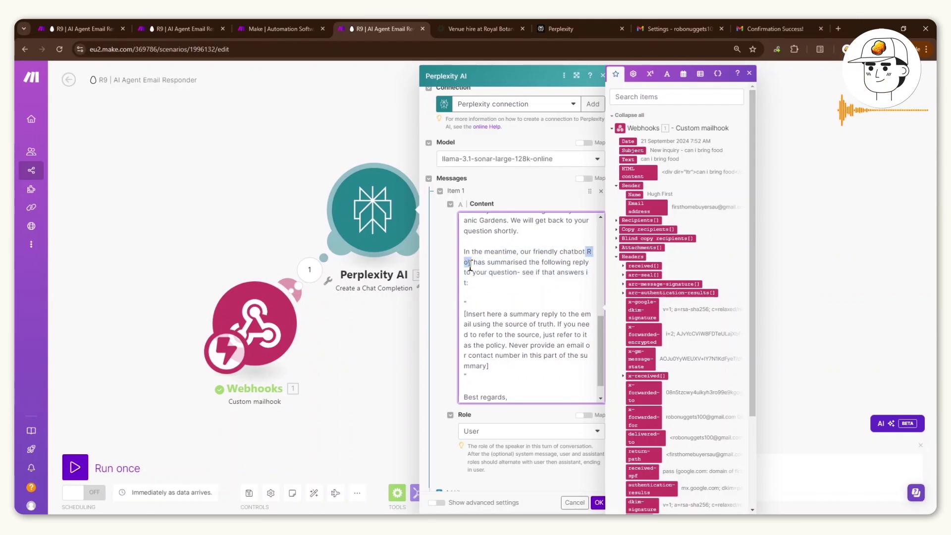
pyautogui.click(497, 294)
pyautogui.scroll(-1, 497, 298)
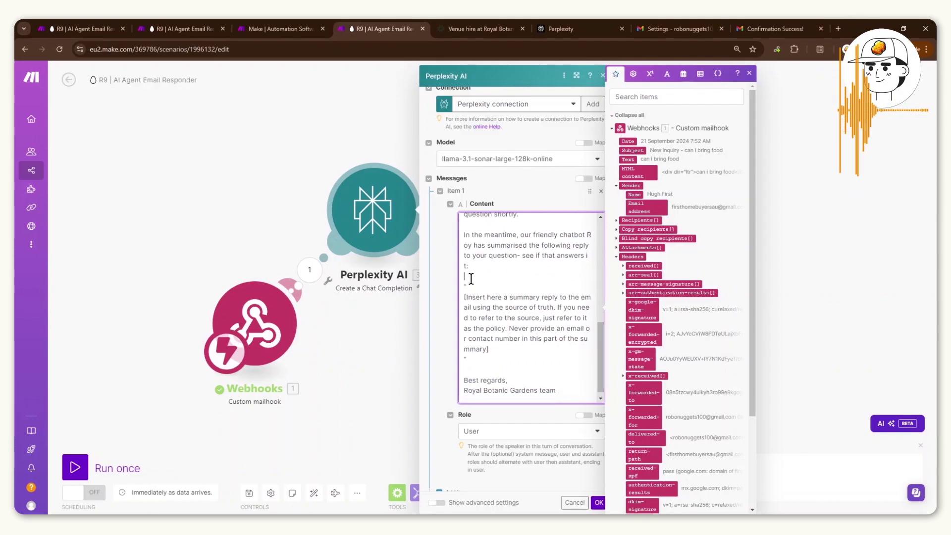
pyautogui.moveTo(470, 279); pyautogui.dragTo(512, 352)
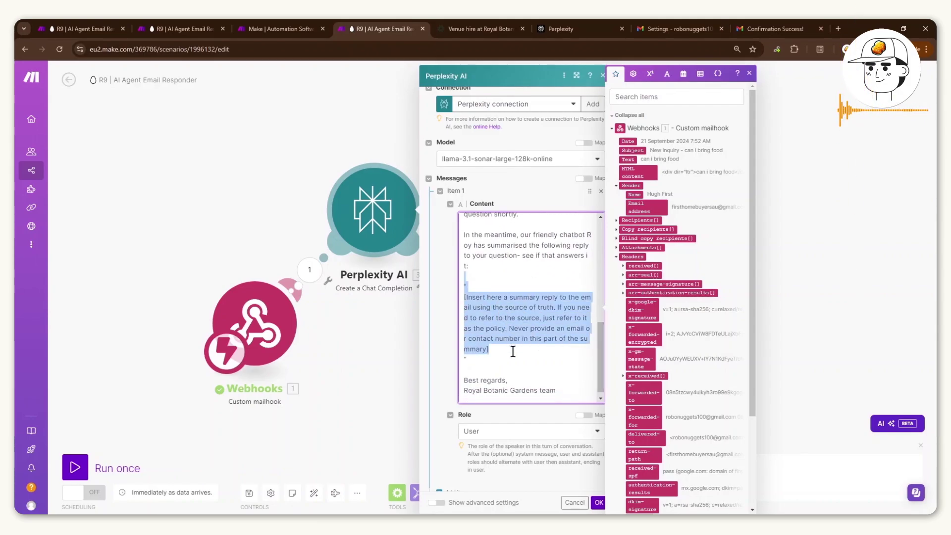
pyautogui.click(527, 338)
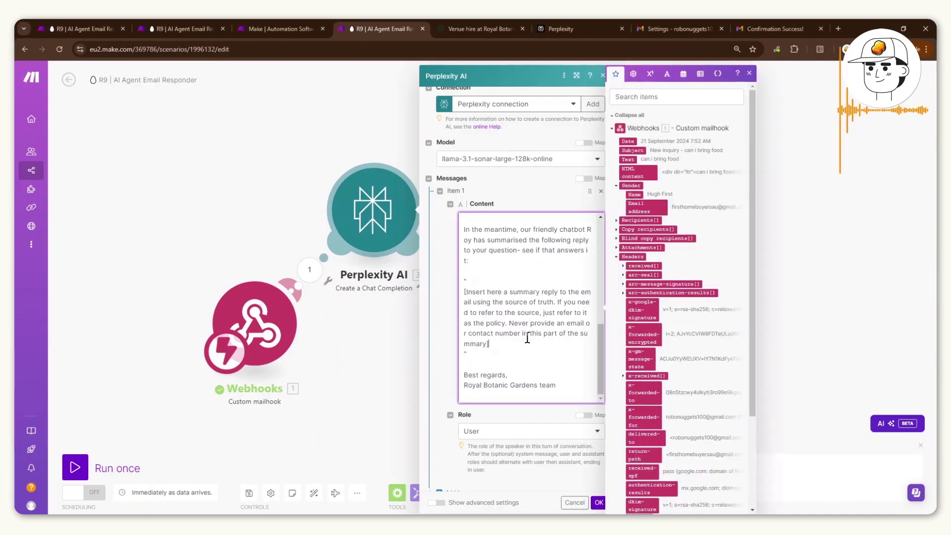
pyautogui.moveTo(501, 344); pyautogui.dragTo(460, 291)
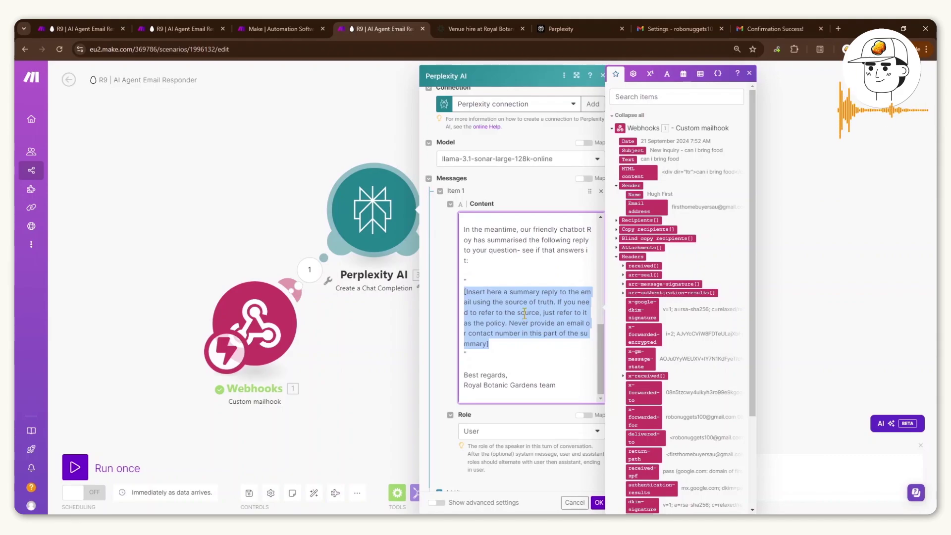
pyautogui.click(520, 295)
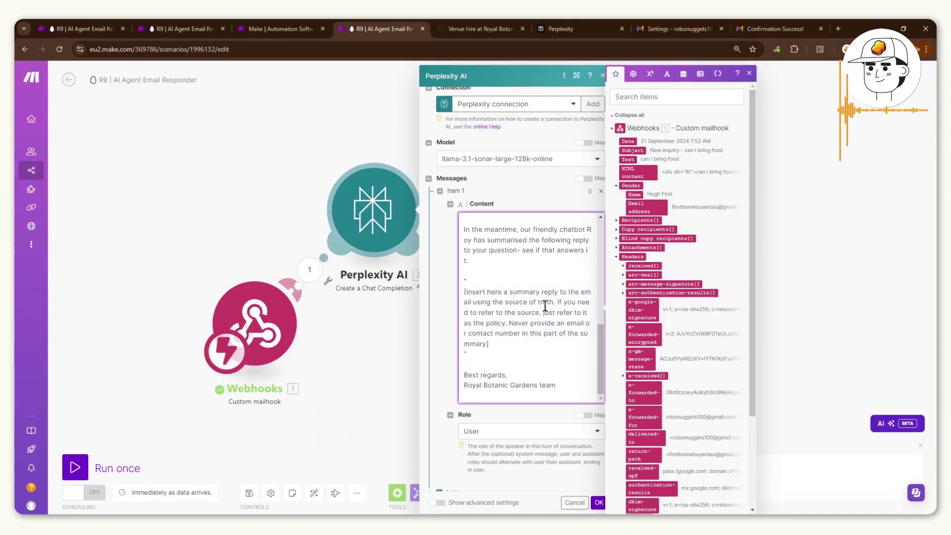
pyautogui.moveTo(549, 302); pyautogui.dragTo(496, 300)
pyautogui.moveTo(556, 302); pyautogui.dragTo(550, 343)
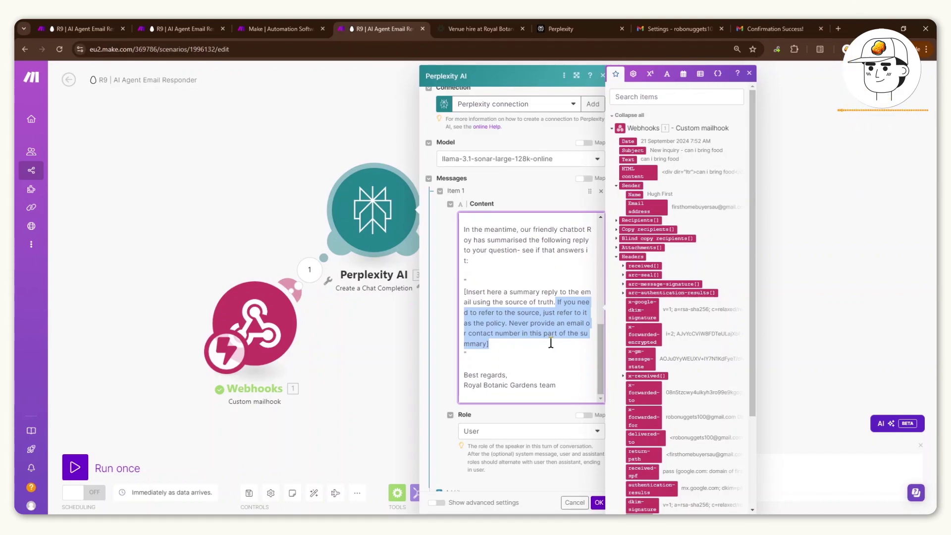
pyautogui.click(524, 369)
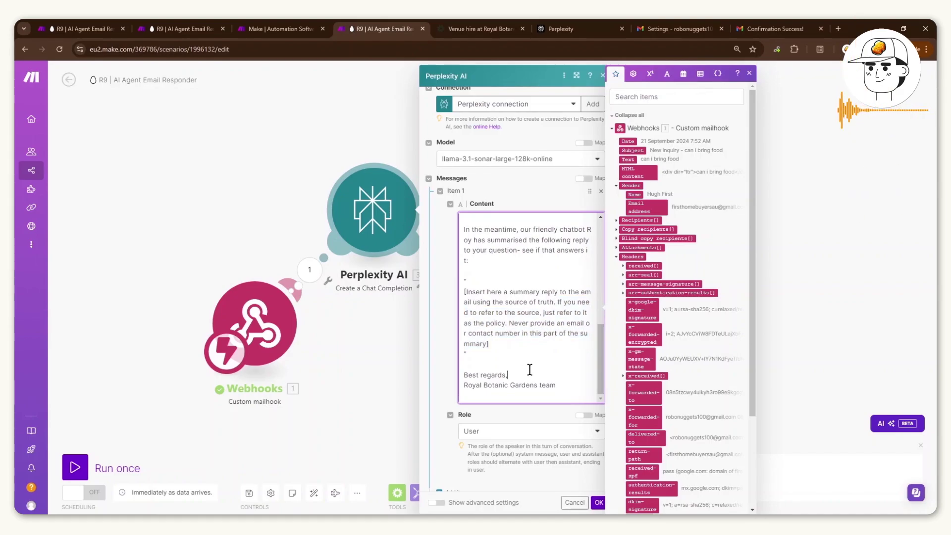
pyautogui.moveTo(528, 371); pyautogui.dragTo(564, 387)
pyautogui.click(562, 387)
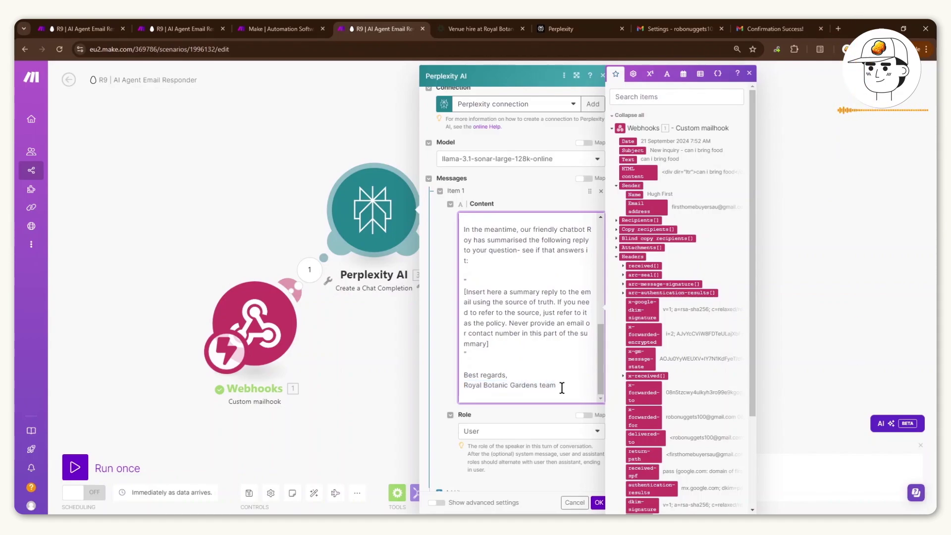
pyautogui.scroll(10, 562, 388)
pyautogui.scroll(1, 596, 436)
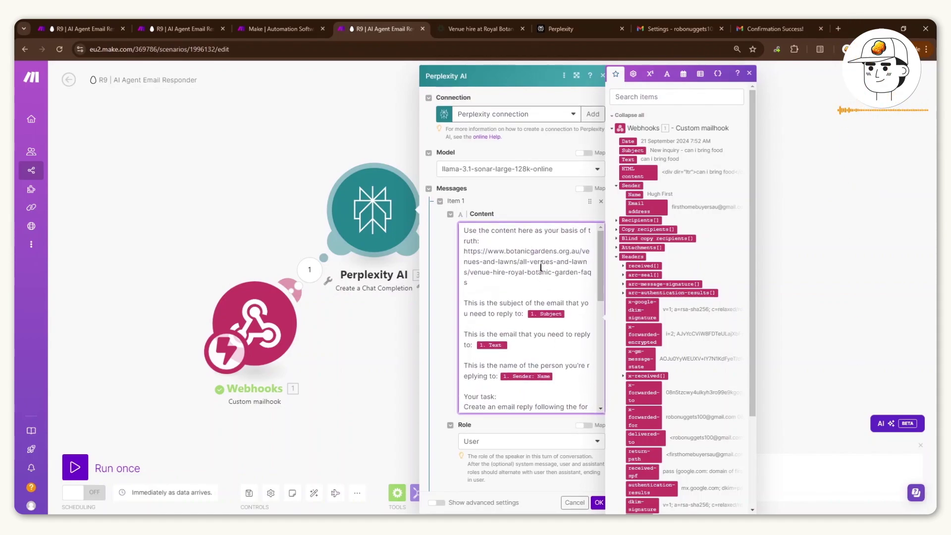
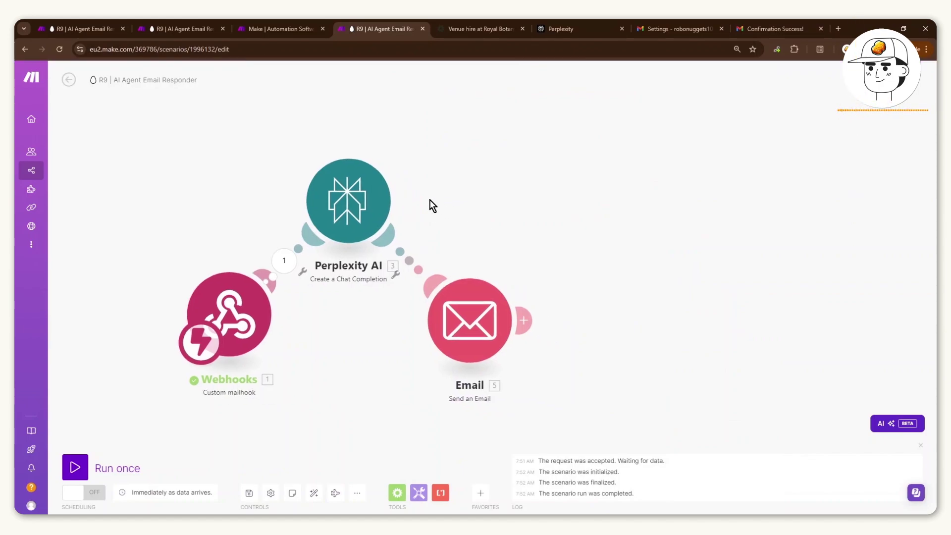
pyautogui.hscroll(2, 445, 198)
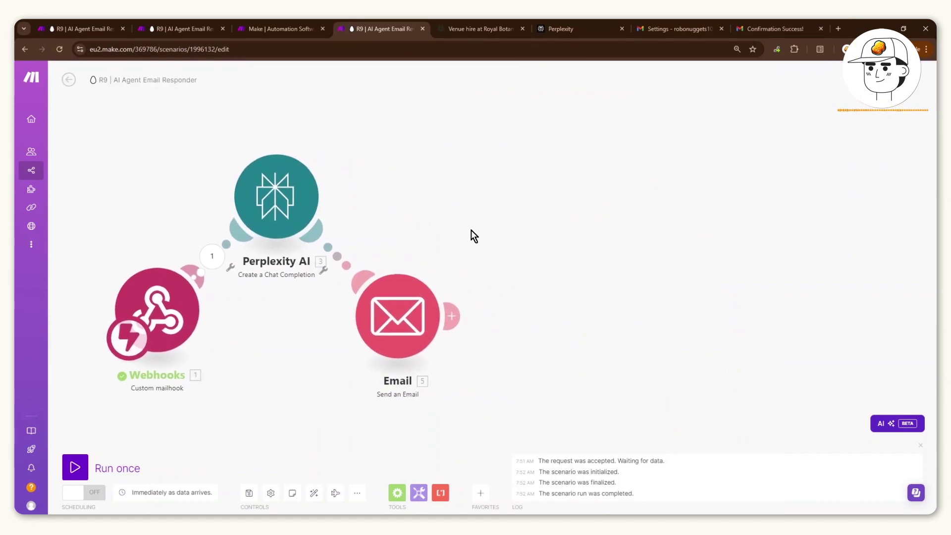
# - Open the Email module's settings to check its recipient, subject 'Thank you for contacting us' and reply content
pyautogui.click(403, 322)
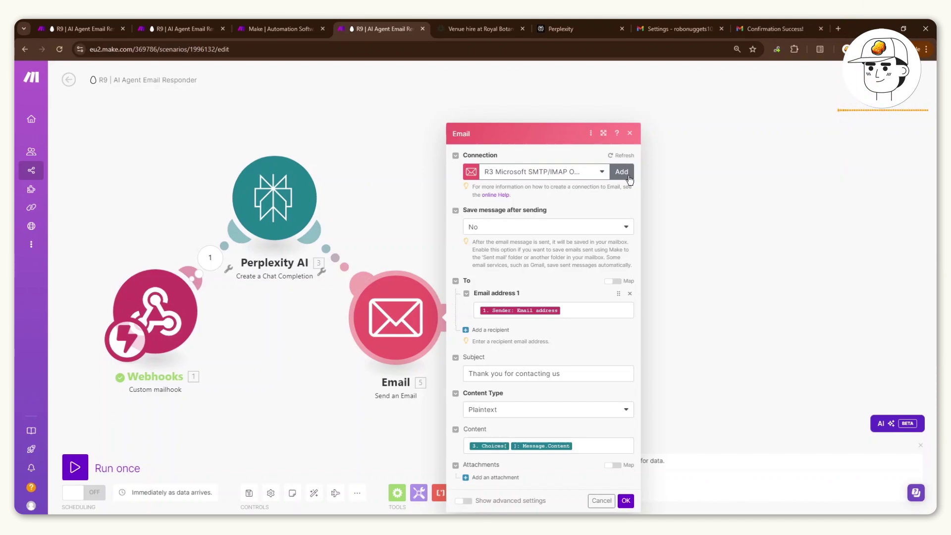
# - Add and save a Microsoft SMTP/IMAP OAuth connection for the Email module
pyautogui.click(626, 176)
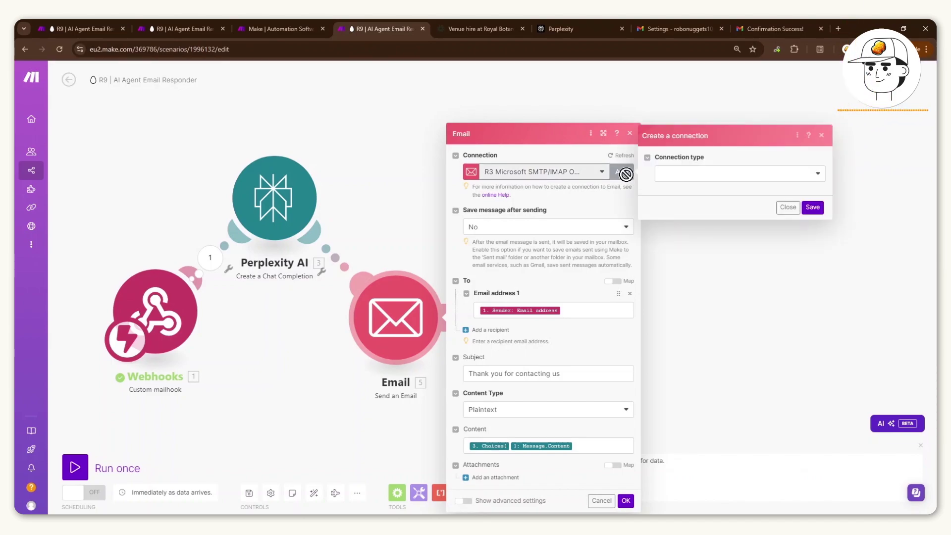
pyautogui.click(695, 177)
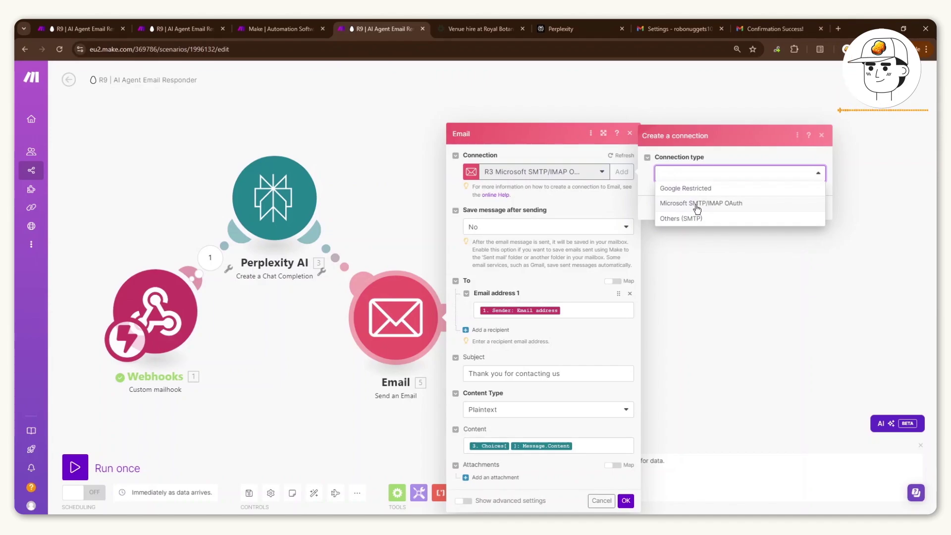
pyautogui.click(714, 204)
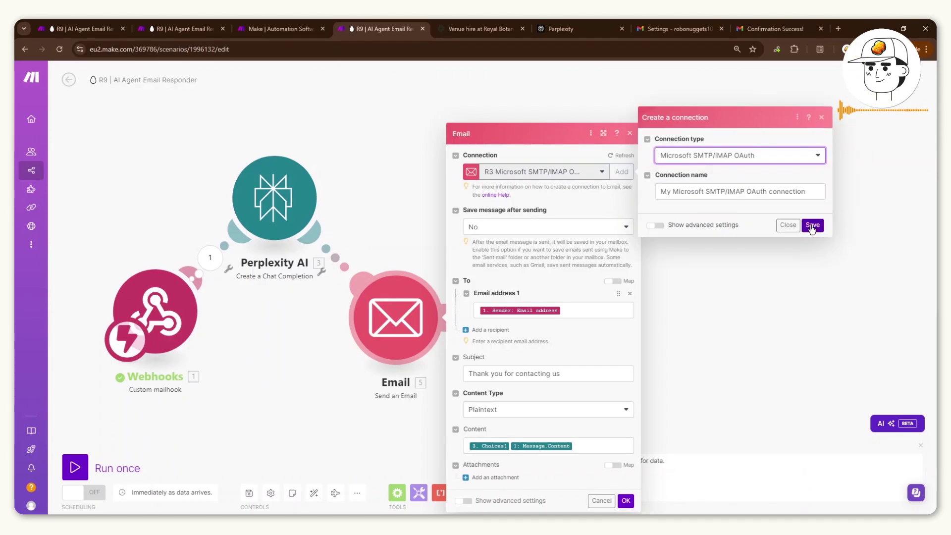
pyautogui.click(811, 223)
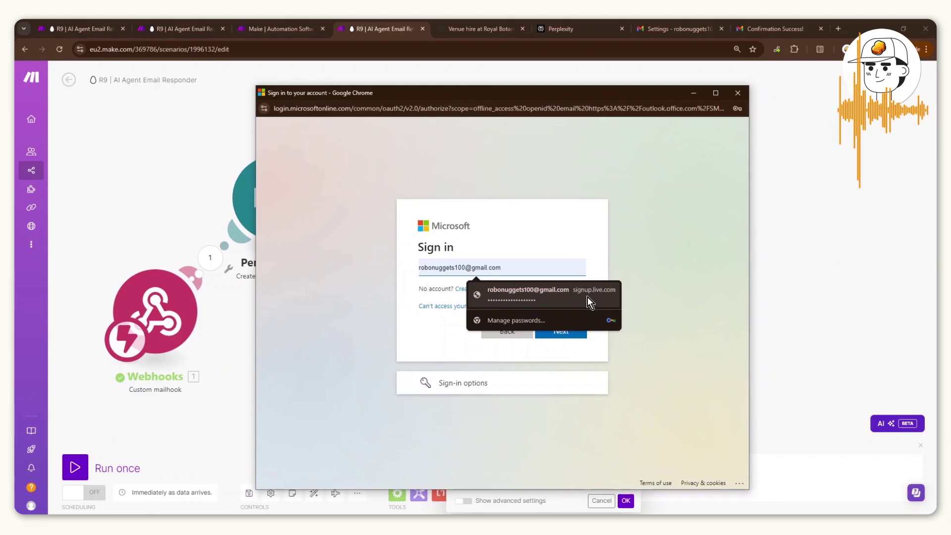
# - Authorize the new connection by signing in with the saved Microsoft account
pyautogui.click(587, 296)
pyautogui.click(563, 332)
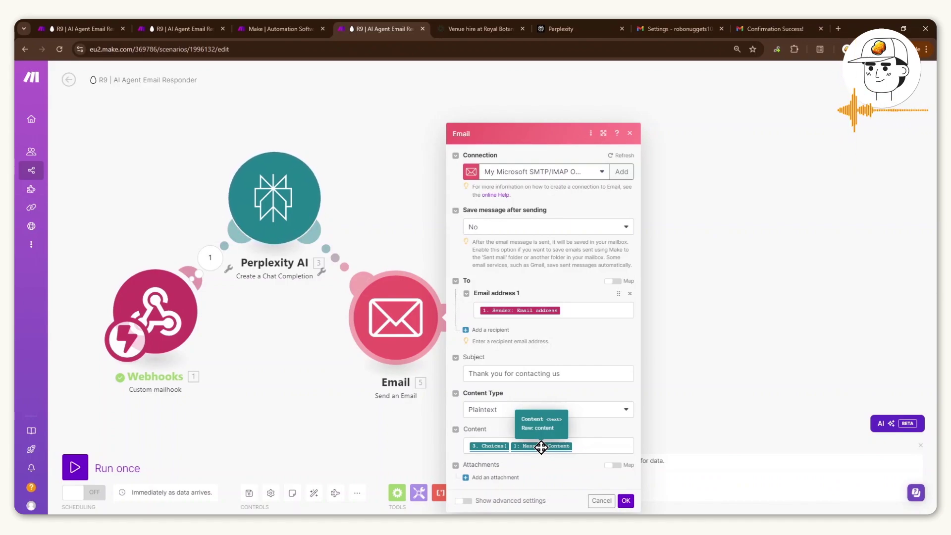
# - Save the Email module settings and start a test run of that module alone
pyautogui.click(626, 501)
pyautogui.moveTo(596, 372); pyautogui.dragTo(645, 348)
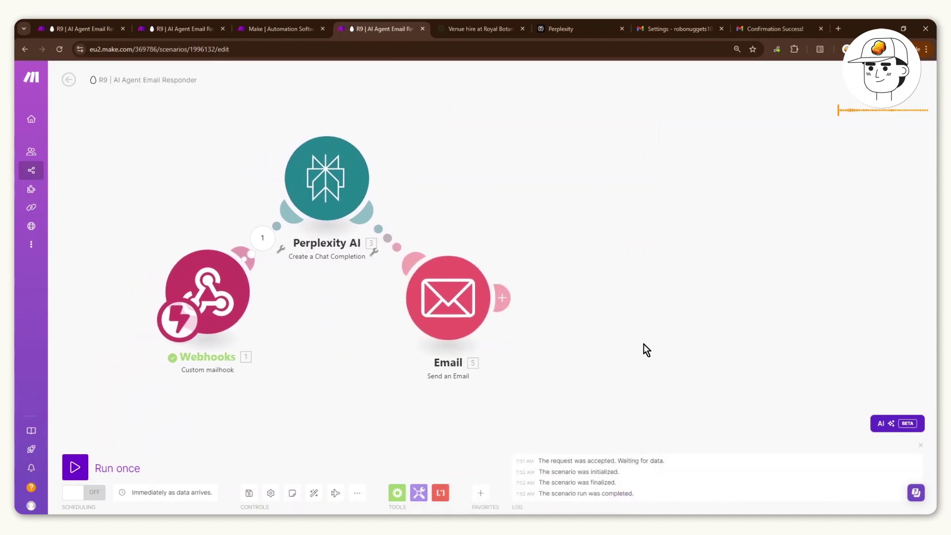
pyautogui.rightClick(456, 313)
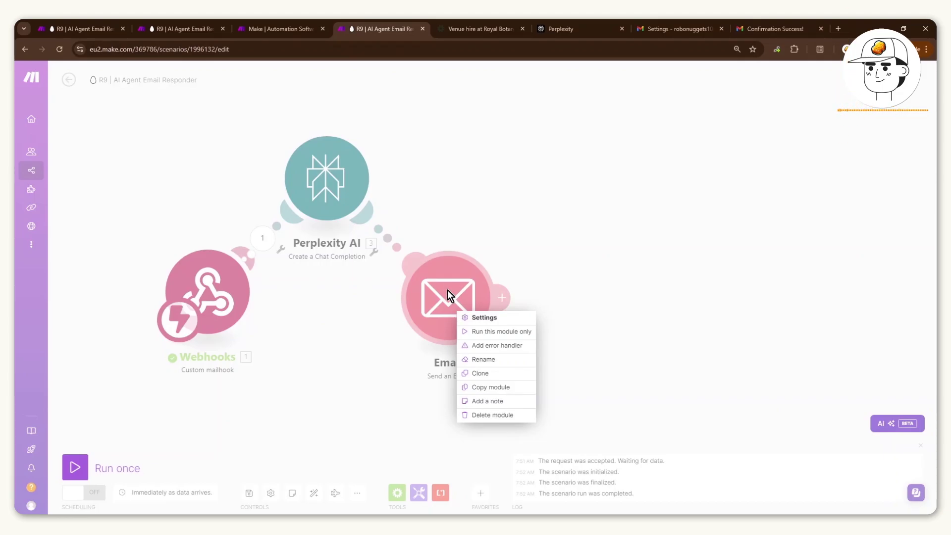
pyautogui.click(491, 333)
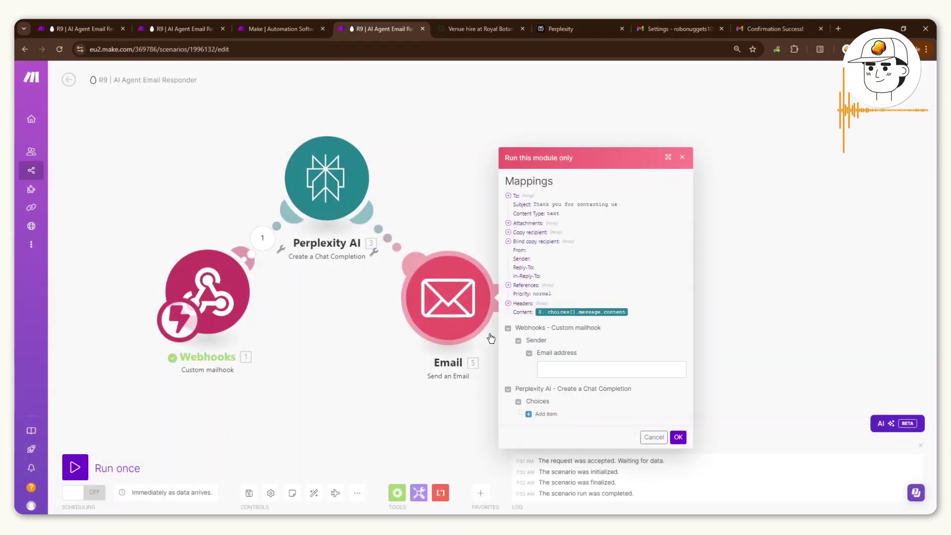
# - Run the Email module test with the test sender's Gmail address, then collapse the output bundle
pyautogui.click(575, 369)
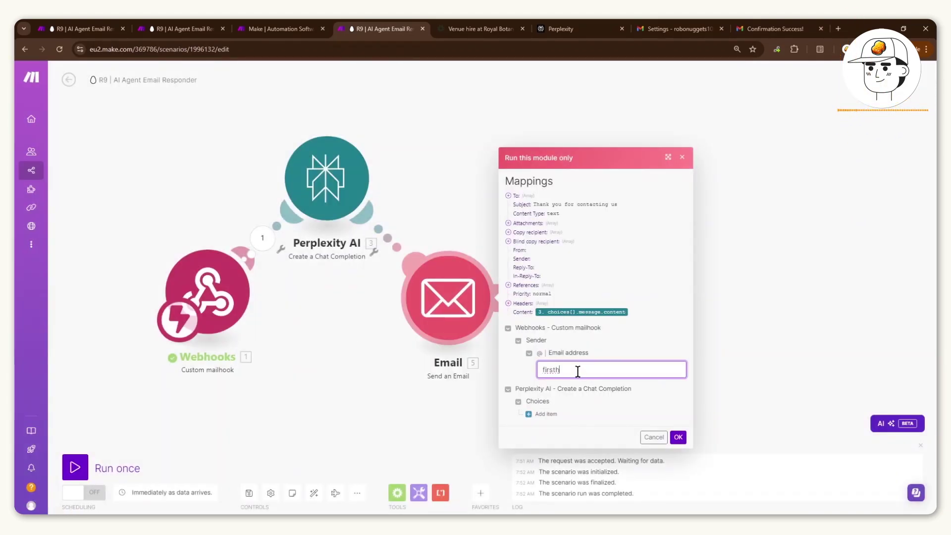
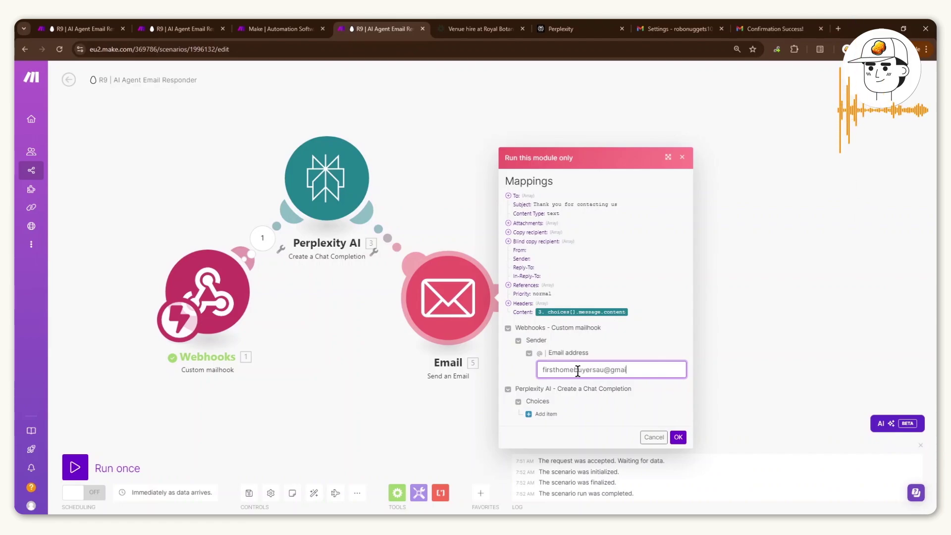
pyautogui.press('Left')
pyautogui.press('Left')
pyautogui.press('Left')
pyautogui.press('Delete')
pyautogui.press('Delete')
pyautogui.press('Delete')
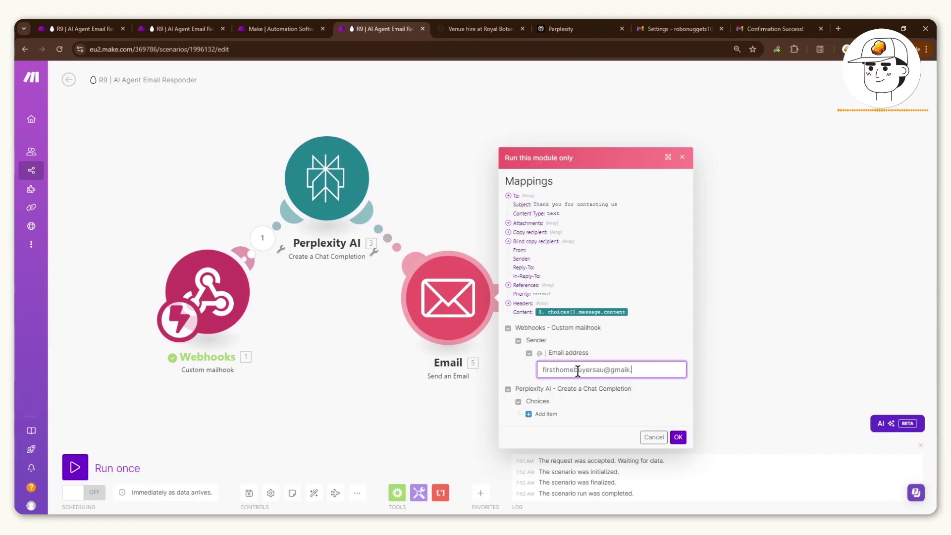
pyautogui.press('Return')
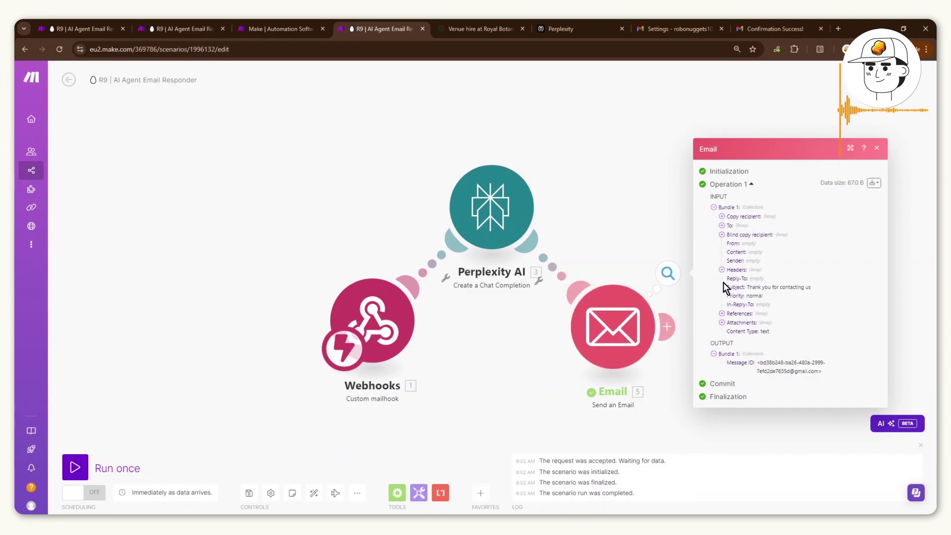
pyautogui.click(713, 354)
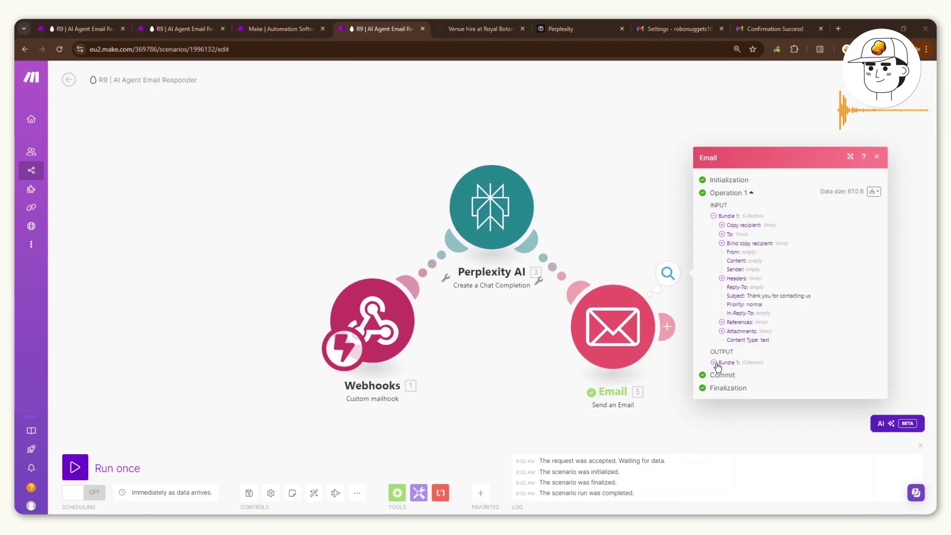
# - Confirm the reply's arrival time in Gmail, then return to the scenario editor
pyautogui.hotkey('alt', 'Tab')
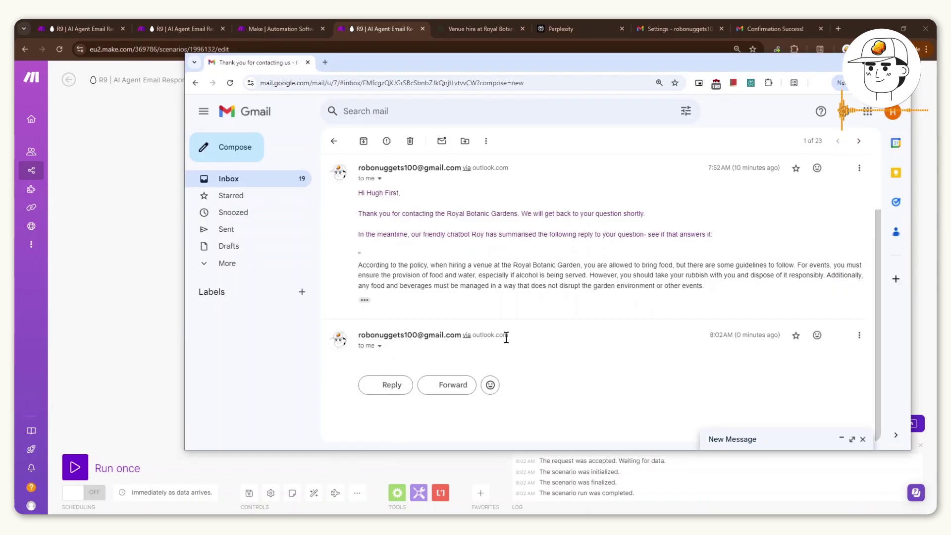
pyautogui.moveTo(776, 340); pyautogui.dragTo(707, 338)
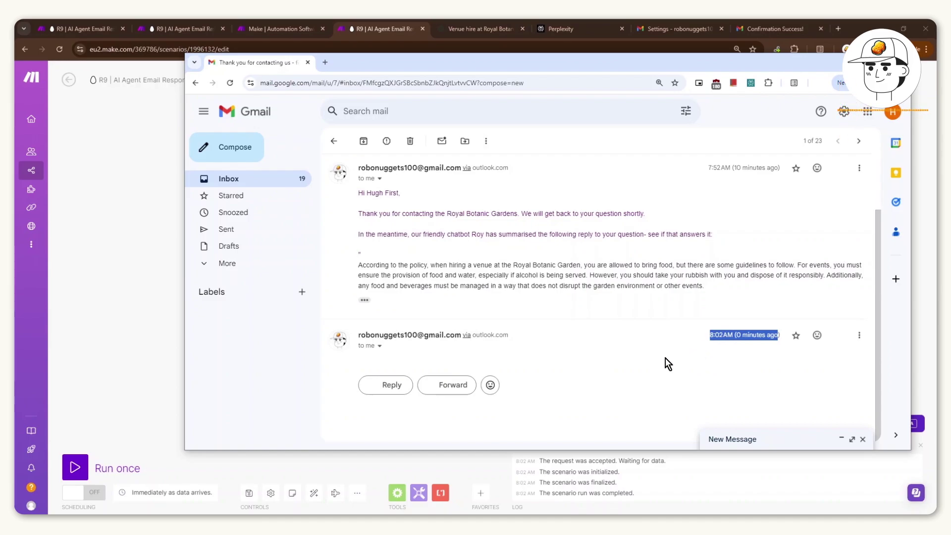
pyautogui.click(153, 360)
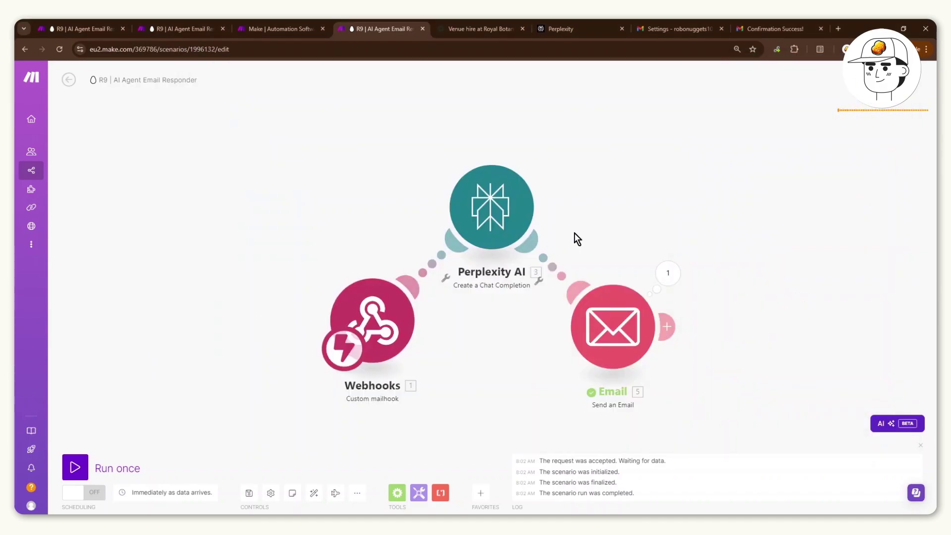
# - Save the scenario changes, reload to confirm it is on, and bring up the Gmail draft
pyautogui.hscroll(5, 575, 238)
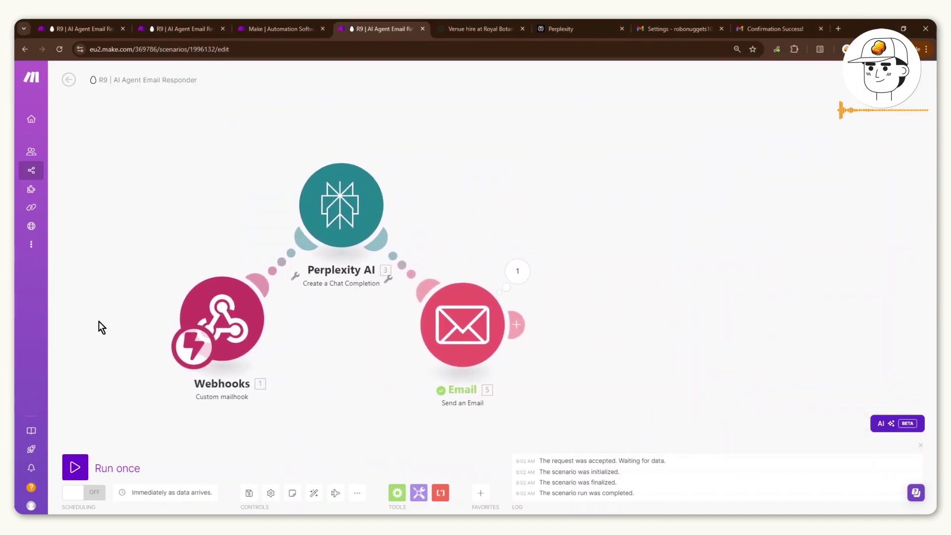
pyautogui.hscroll(-2, 439, 430)
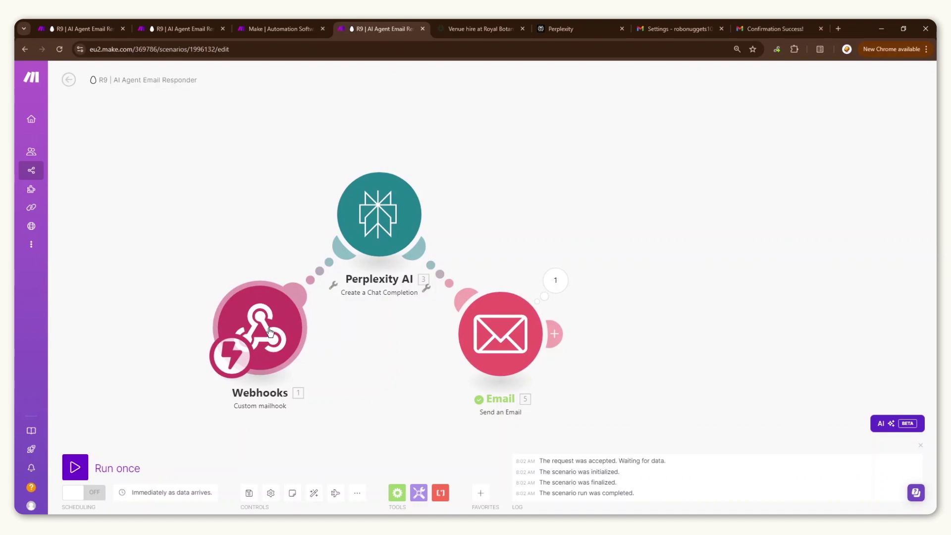
pyautogui.click(69, 80)
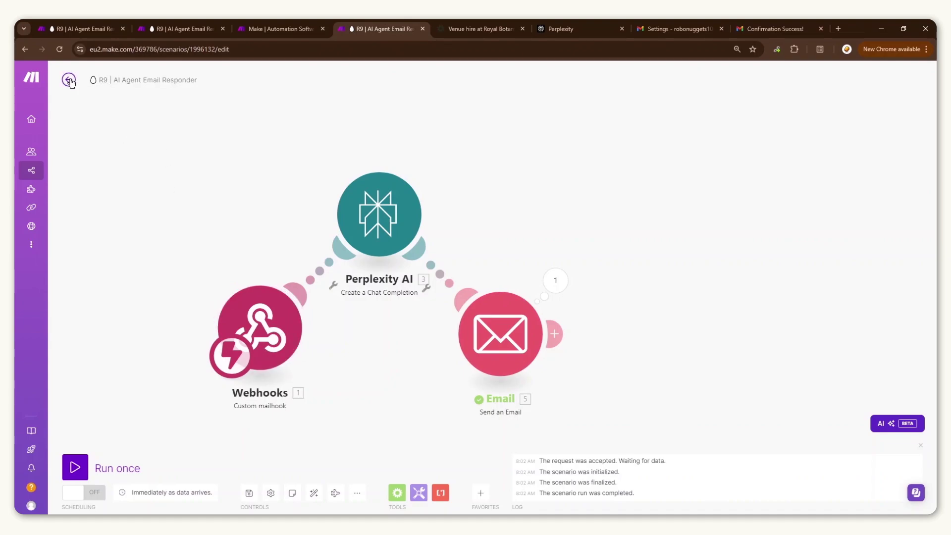
pyautogui.click(552, 142)
pyautogui.click(58, 48)
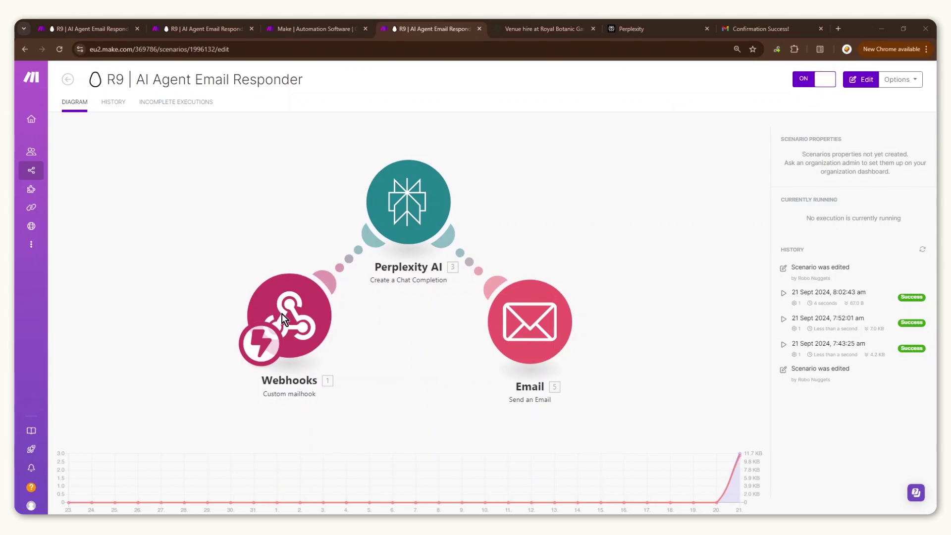
pyautogui.hotkey('alt', 'Tab')
pyautogui.moveTo(441, 70); pyautogui.dragTo(489, 72)
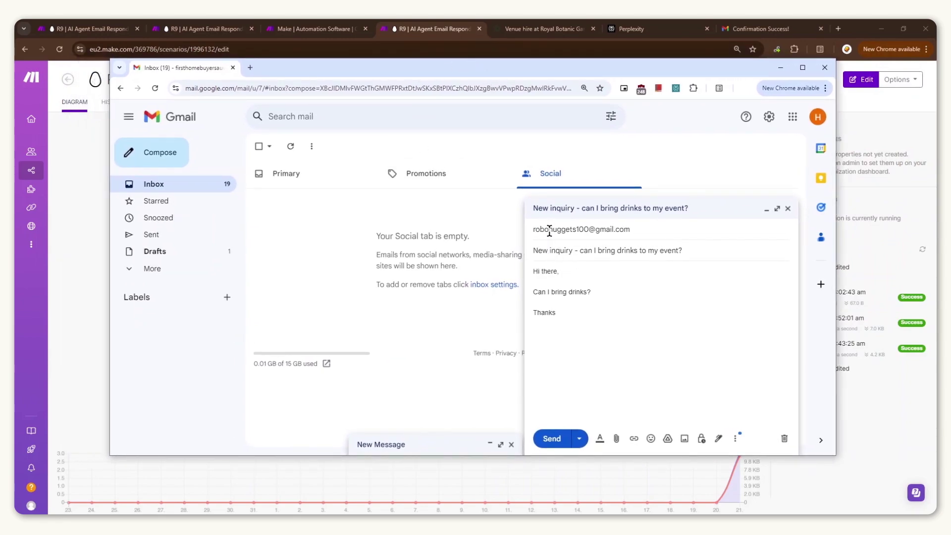
# - Check the subject 'New inquiry - can I bring drinks to my event?' and send the inquiry
pyautogui.moveTo(565, 229)
pyautogui.moveTo(548, 250); pyautogui.dragTo(718, 246)
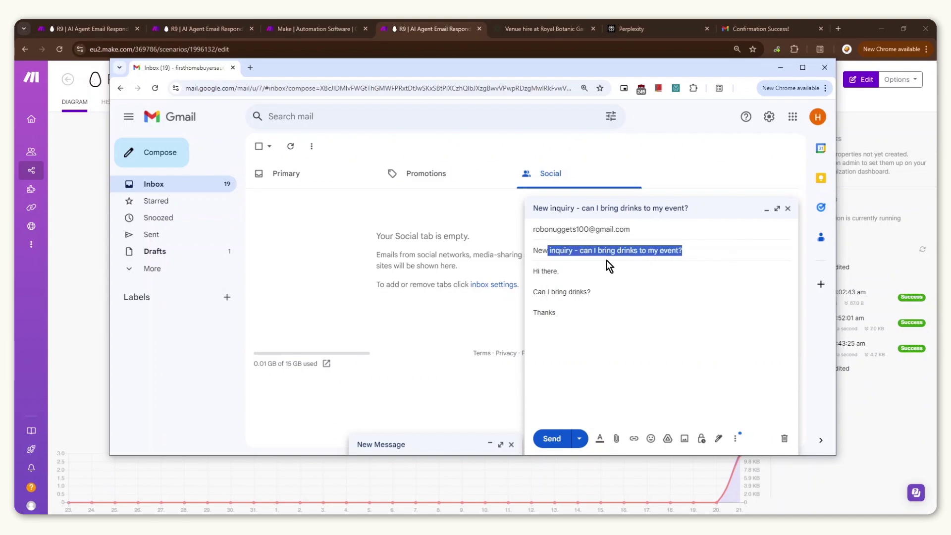
pyautogui.moveTo(575, 250); pyautogui.dragTo(535, 252)
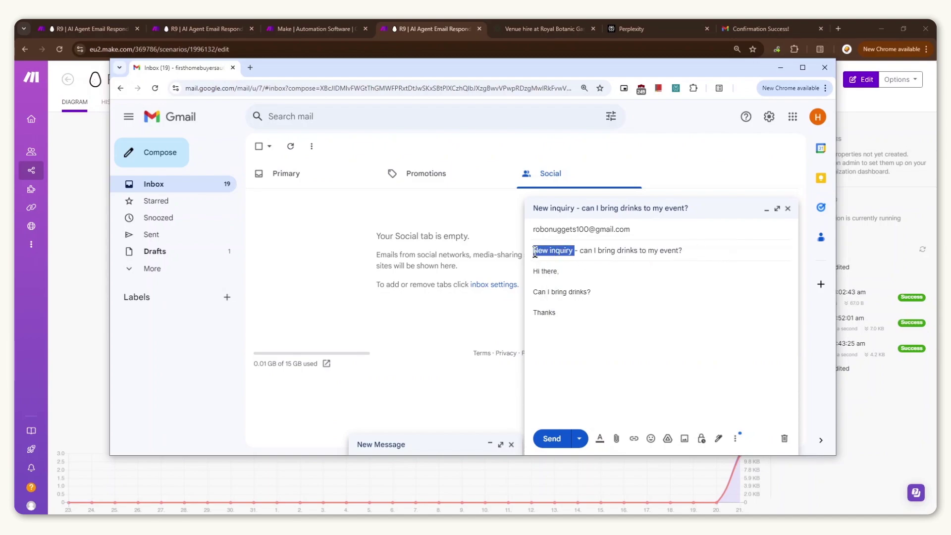
pyautogui.click(565, 292)
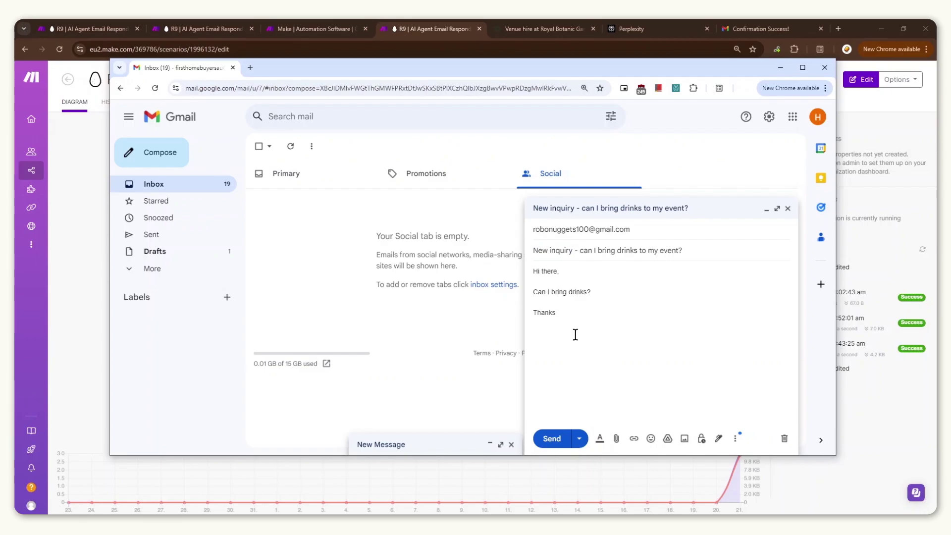
pyautogui.click(559, 446)
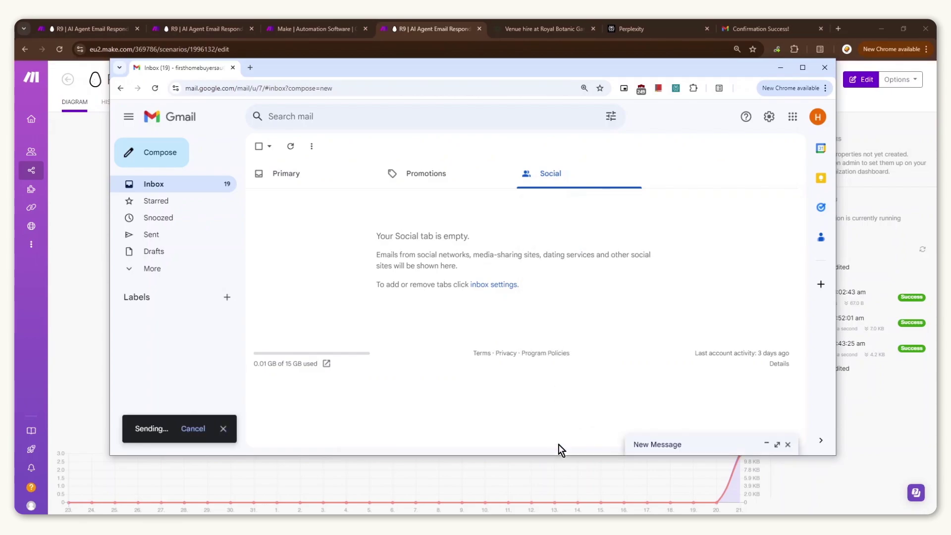
# - Check the scenario overview history for the new successful run, then switch to Gmail
pyautogui.click(74, 360)
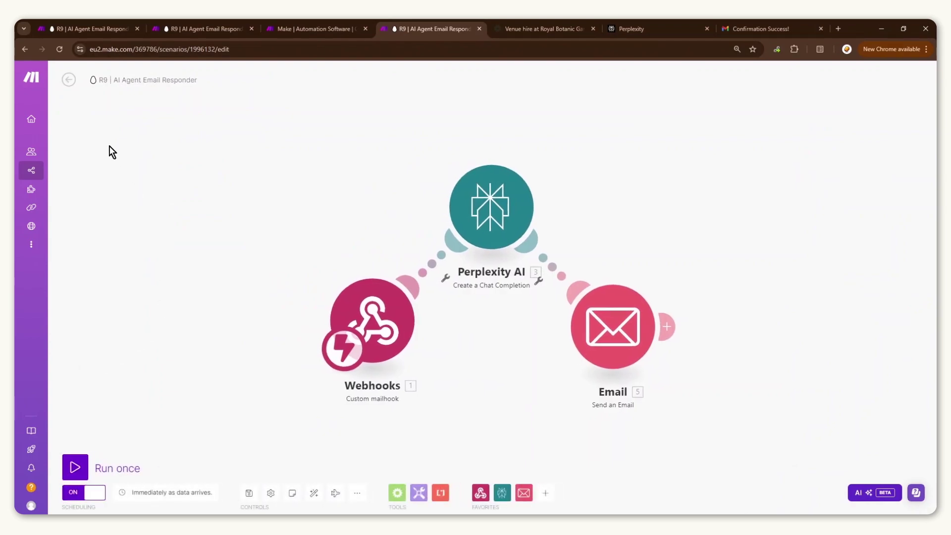
pyautogui.click(68, 81)
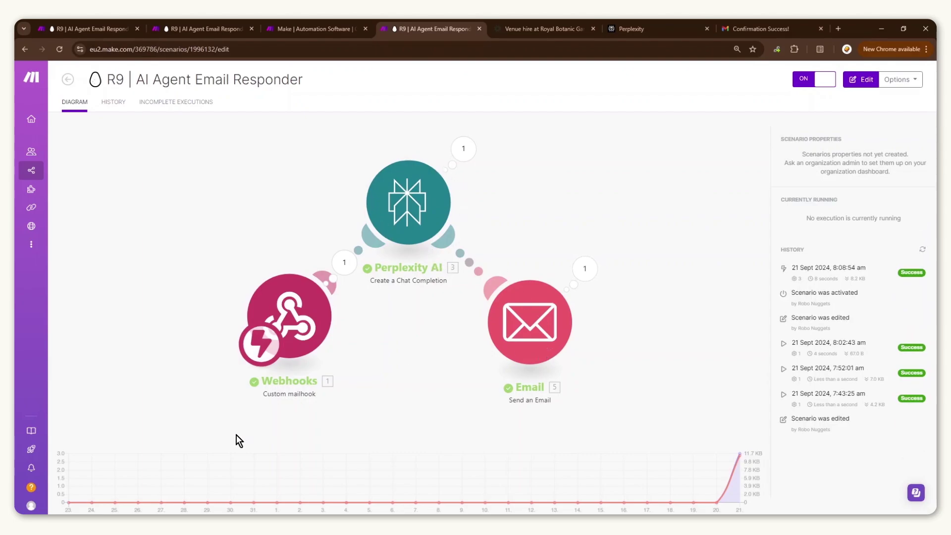
pyautogui.hotkey('alt', 'Tab')
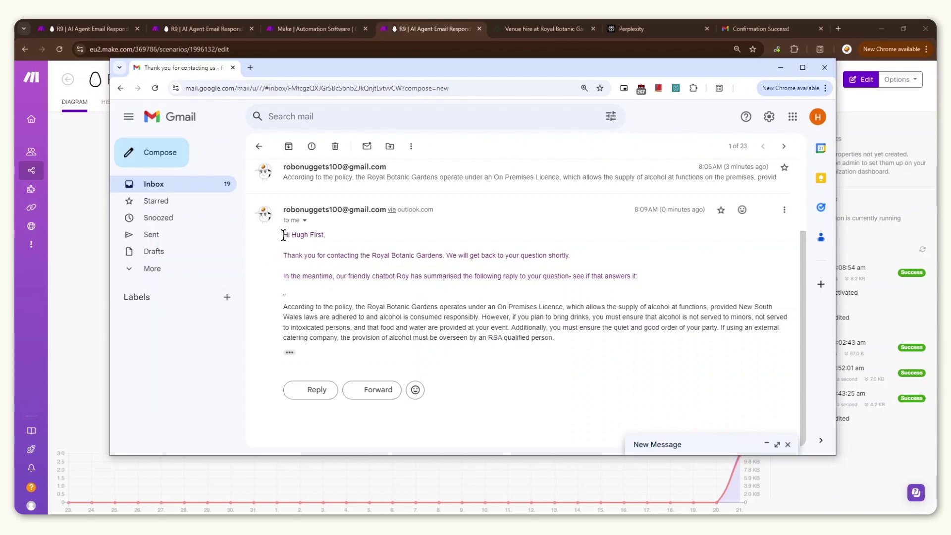
# - Read the alcohol-policy auto-reply's opening paragraphs, then switch back to Make's scenario overview
pyautogui.moveTo(283, 235); pyautogui.dragTo(664, 293)
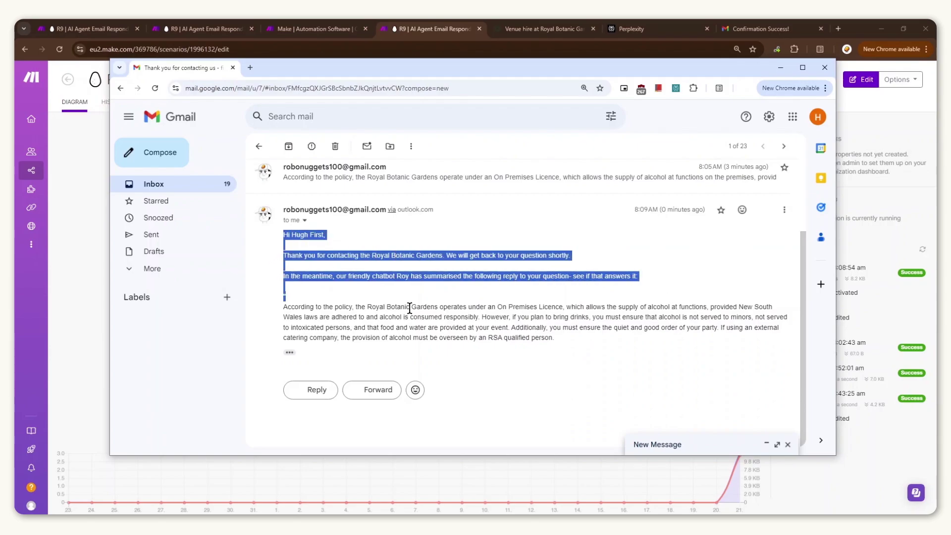
pyautogui.click(277, 313)
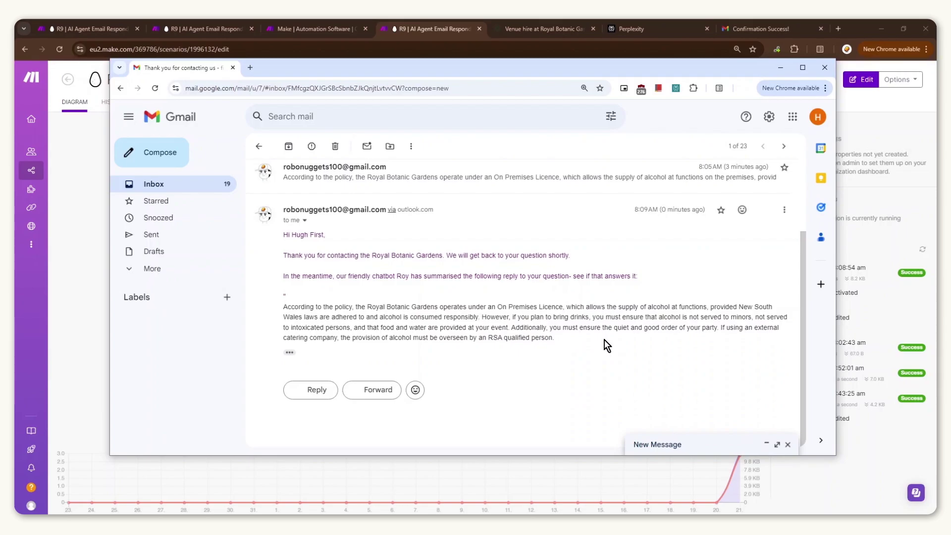
pyautogui.hotkey('alt', 'Tab')
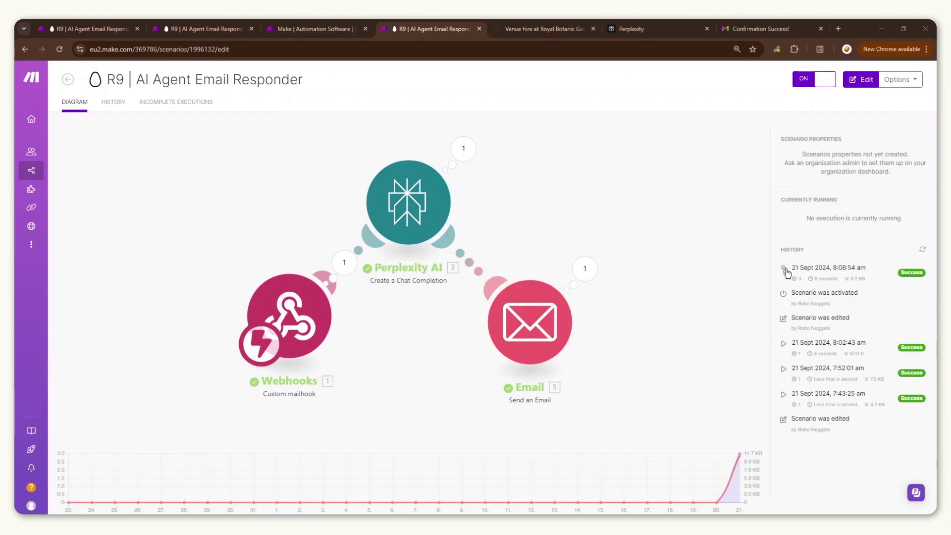